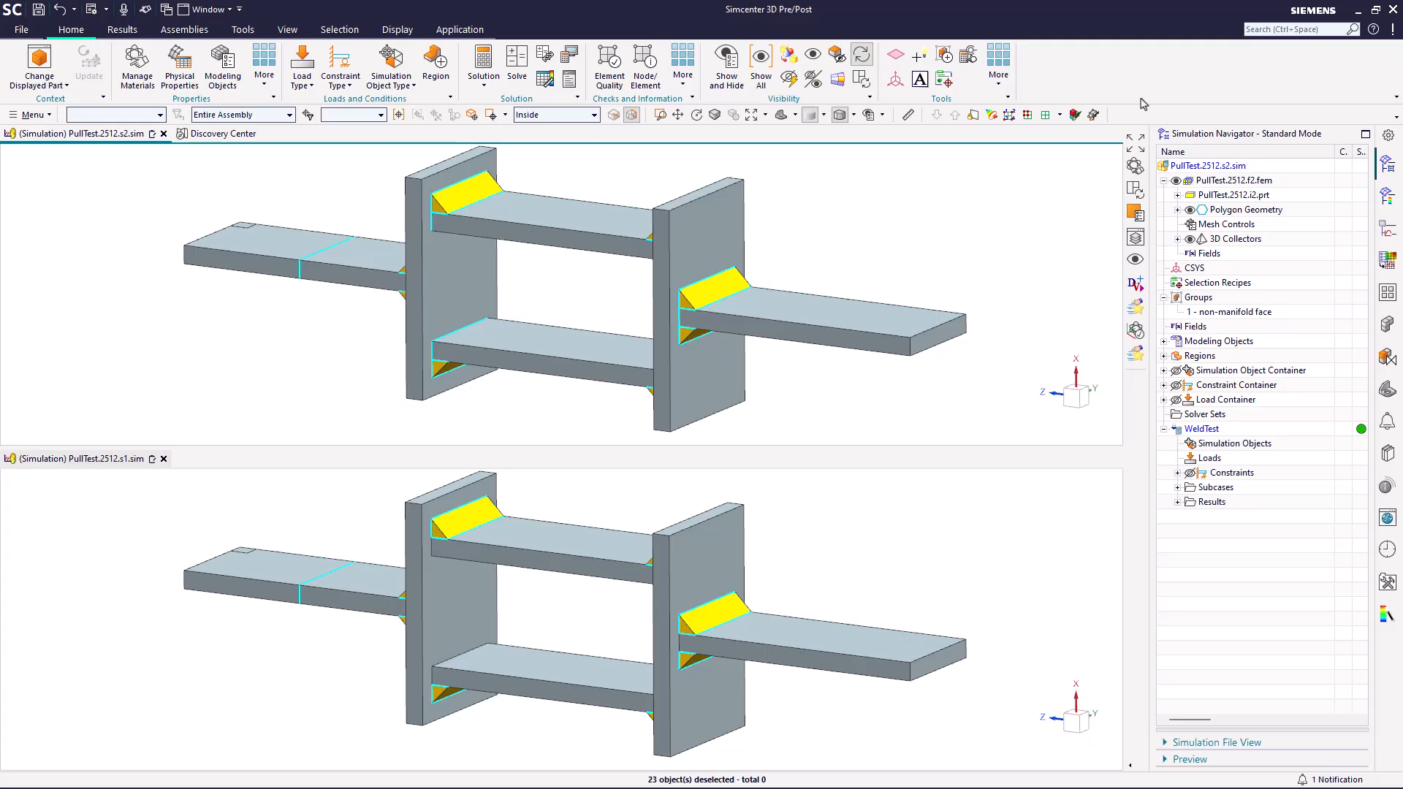
Examine the weld mesh in the PullTest.2512.s2 simulation and highlight its non-manifold face group on the model.
{"action": "scroll", "coordinate": [580, 287], "scroll_direction": "up", "scroll_amount": 5}
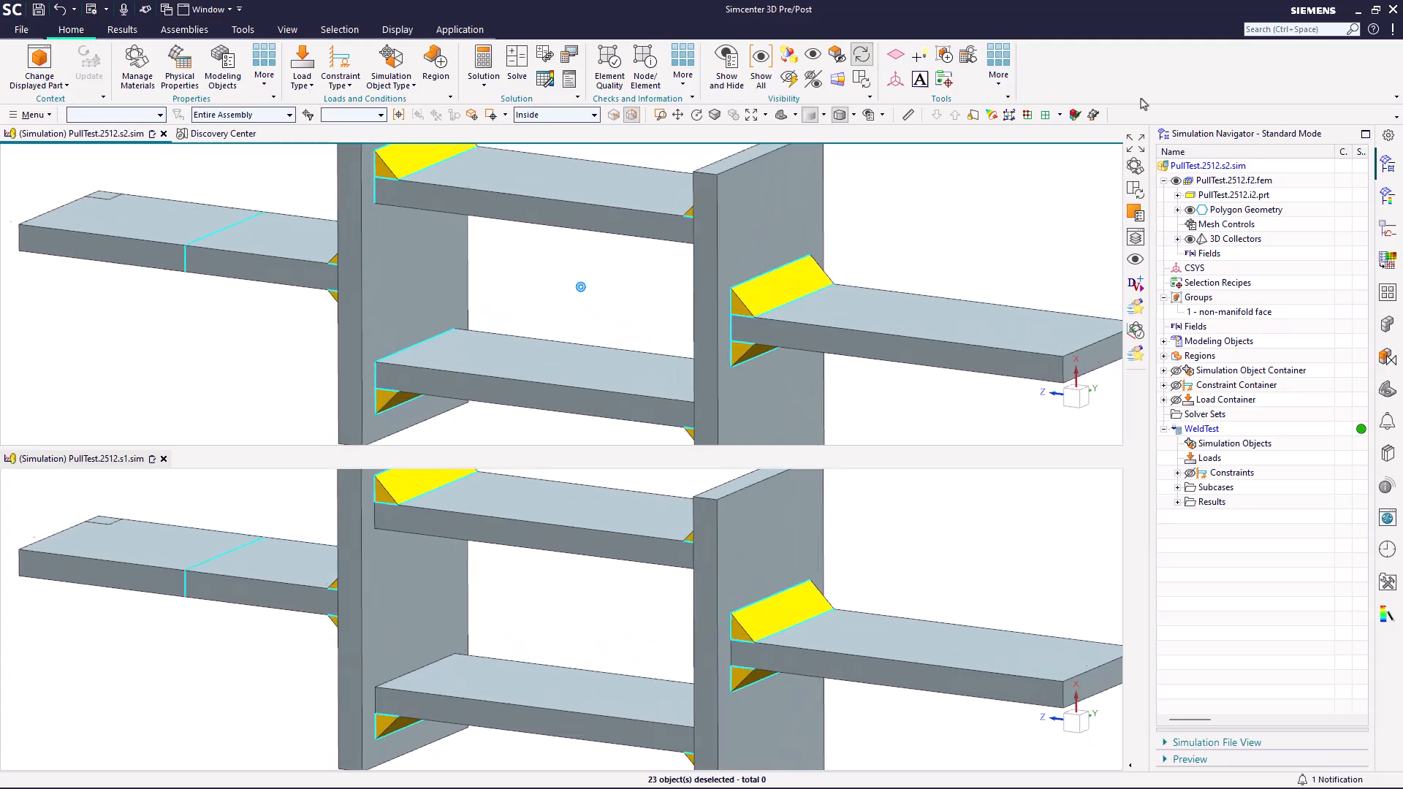
{"action": "scroll", "coordinate": [580, 286], "scroll_direction": "up", "scroll_amount": 5}
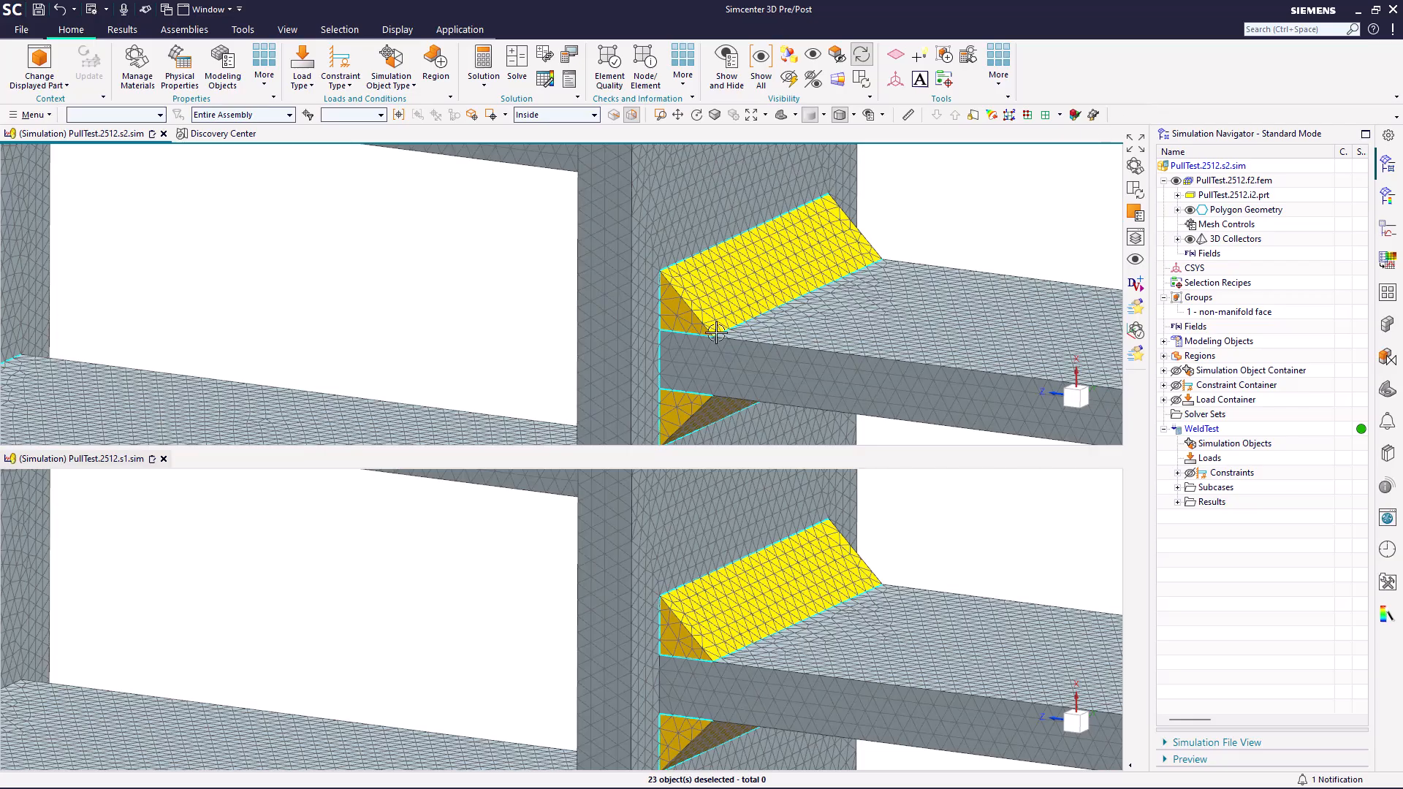
{"action": "left_click", "coordinate": [969, 224]}
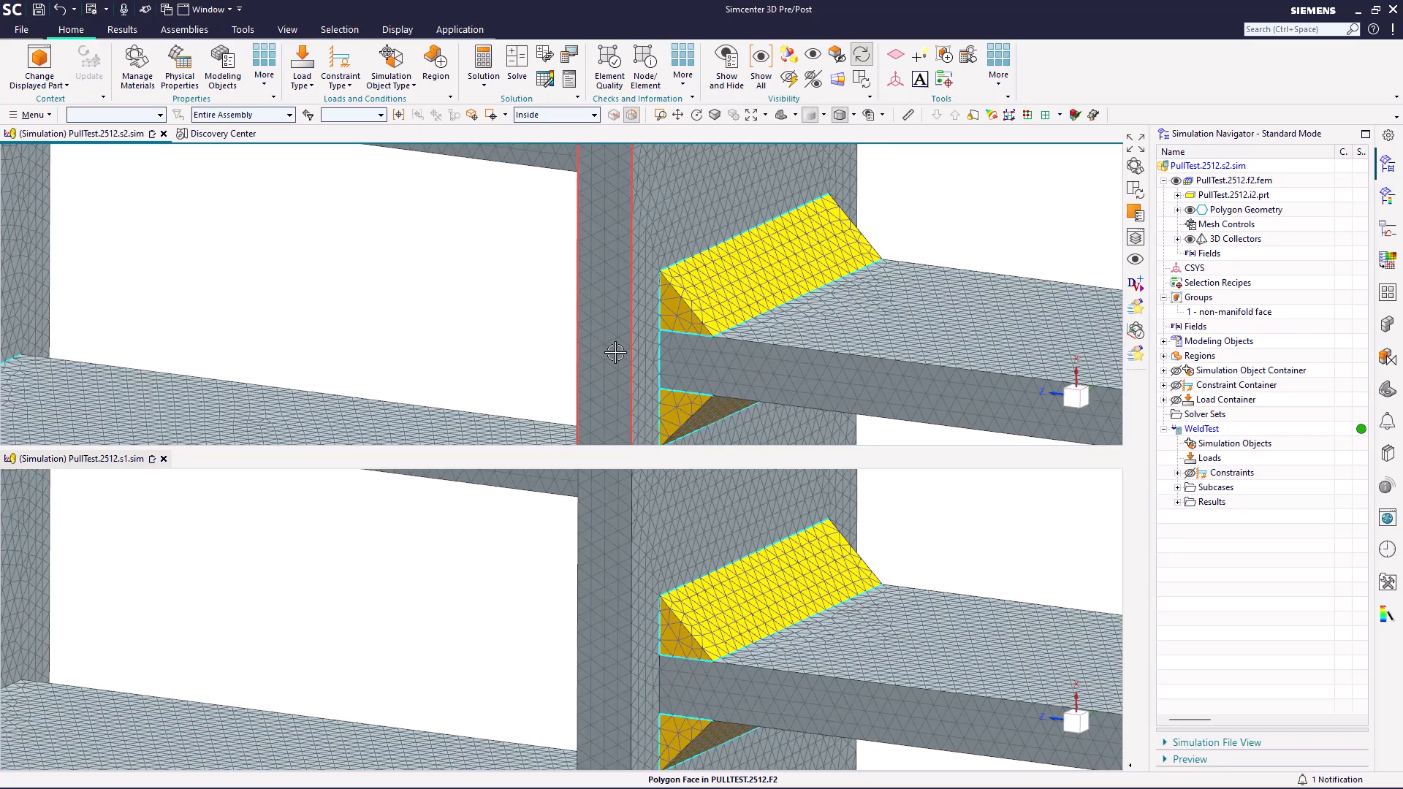
{"action": "left_click", "coordinate": [918, 254]}
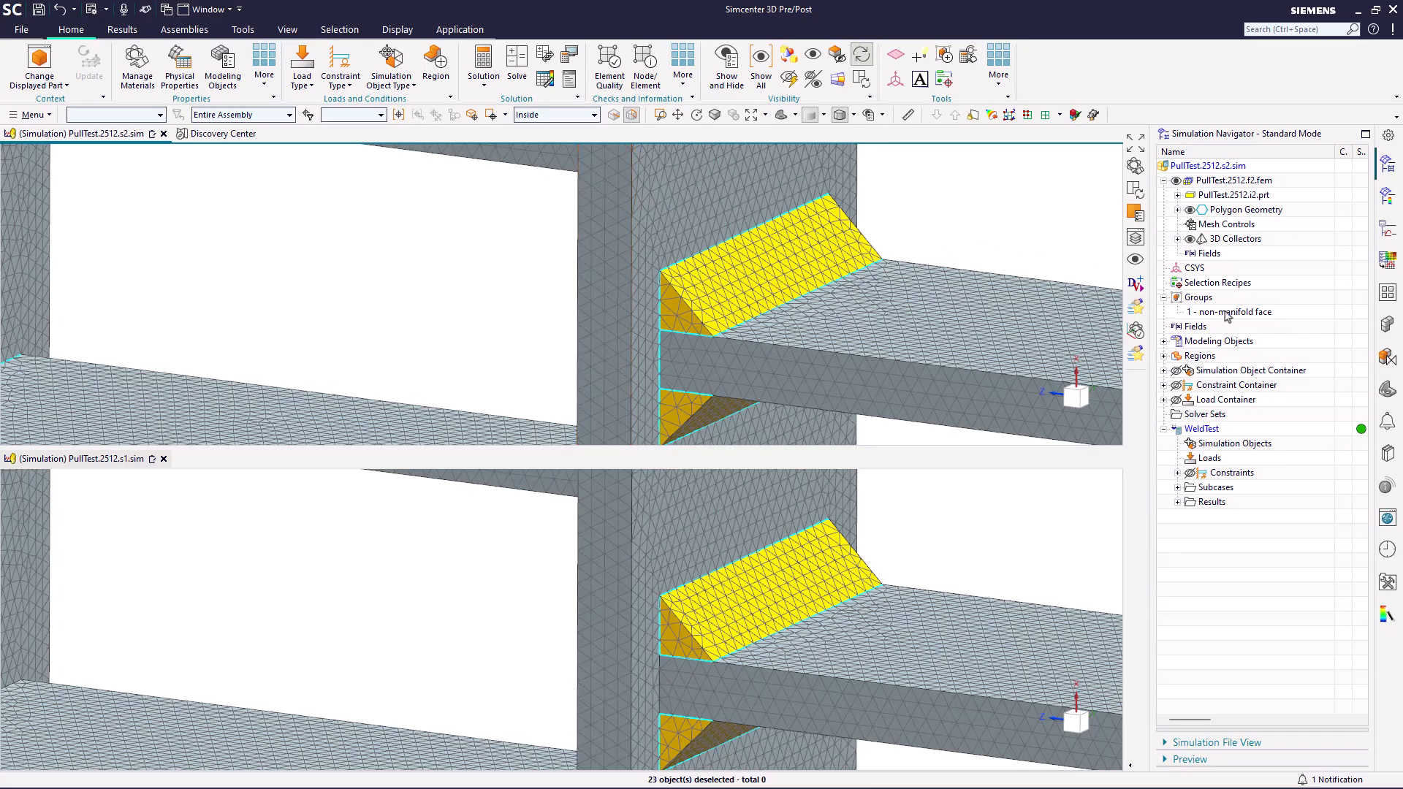
{"action": "left_click", "coordinate": [1228, 313]}
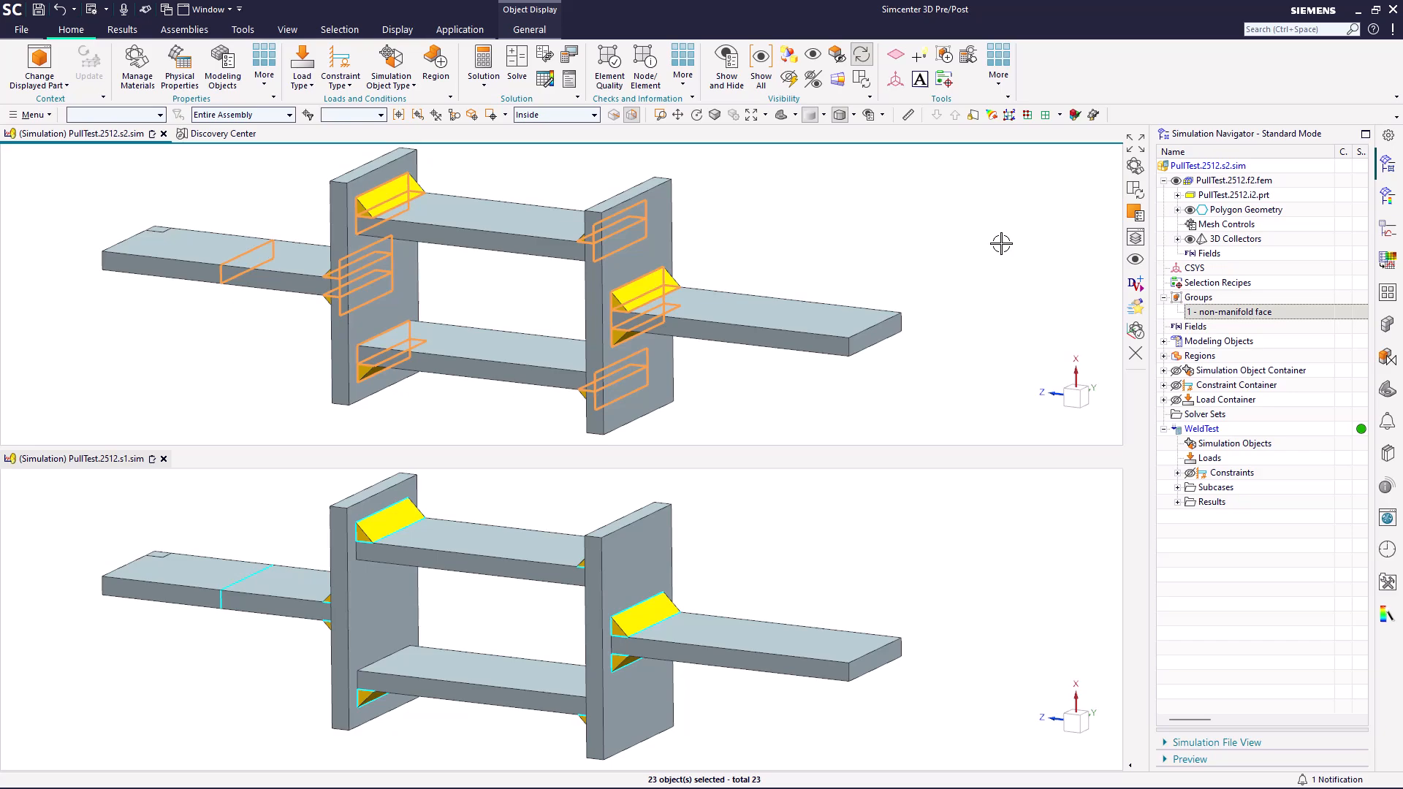
{"action": "key", "text": "Escape"}
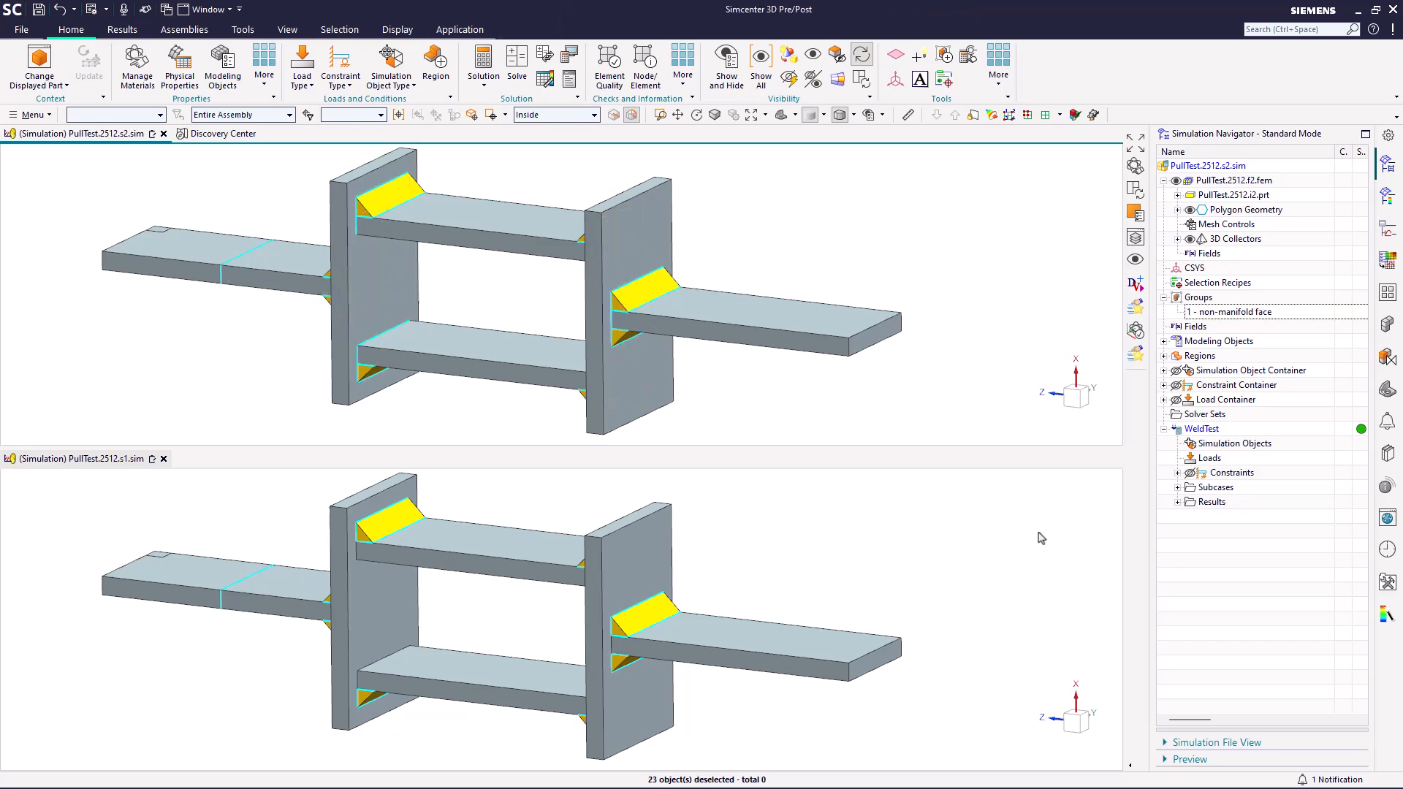
Examine the weld mesh in the PullTest.2512.s1 simulation and highlight its non-manifold face group for comparison.
{"action": "left_click", "coordinate": [1037, 531]}
{"action": "scroll", "coordinate": [1036, 531], "scroll_direction": "up", "scroll_amount": 5}
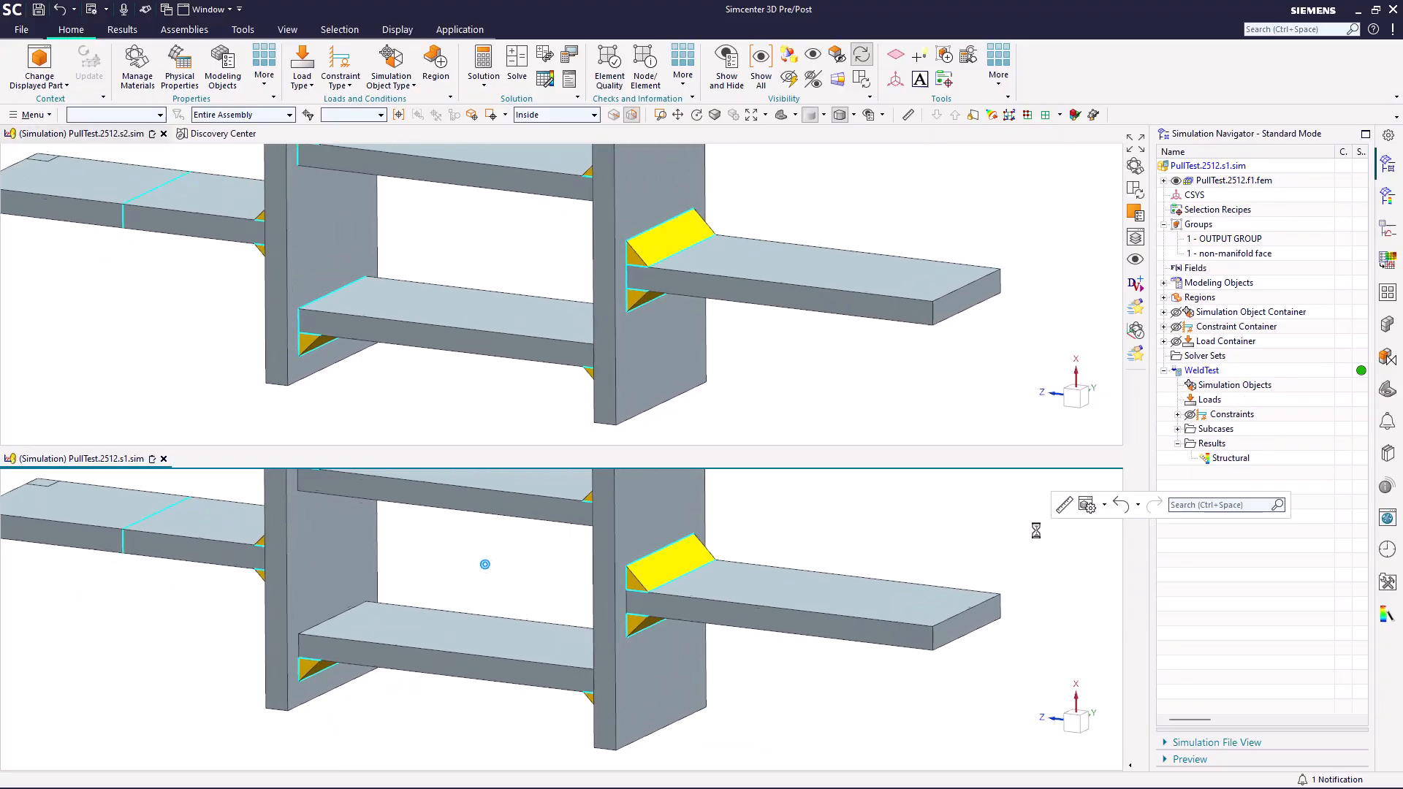
{"action": "scroll", "coordinate": [1037, 530], "scroll_direction": "up", "scroll_amount": 5}
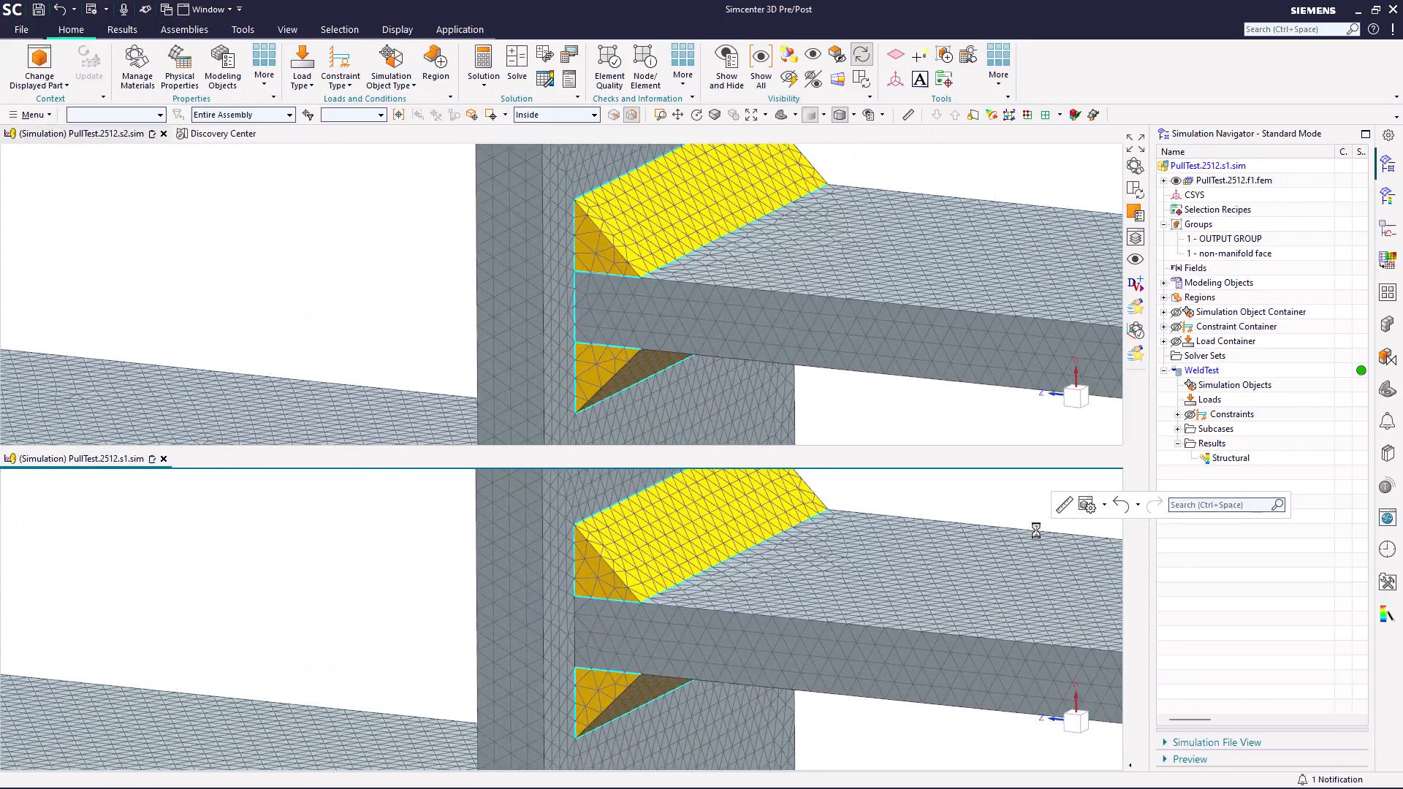
{"action": "scroll", "coordinate": [1037, 530], "scroll_direction": "up", "scroll_amount": 2}
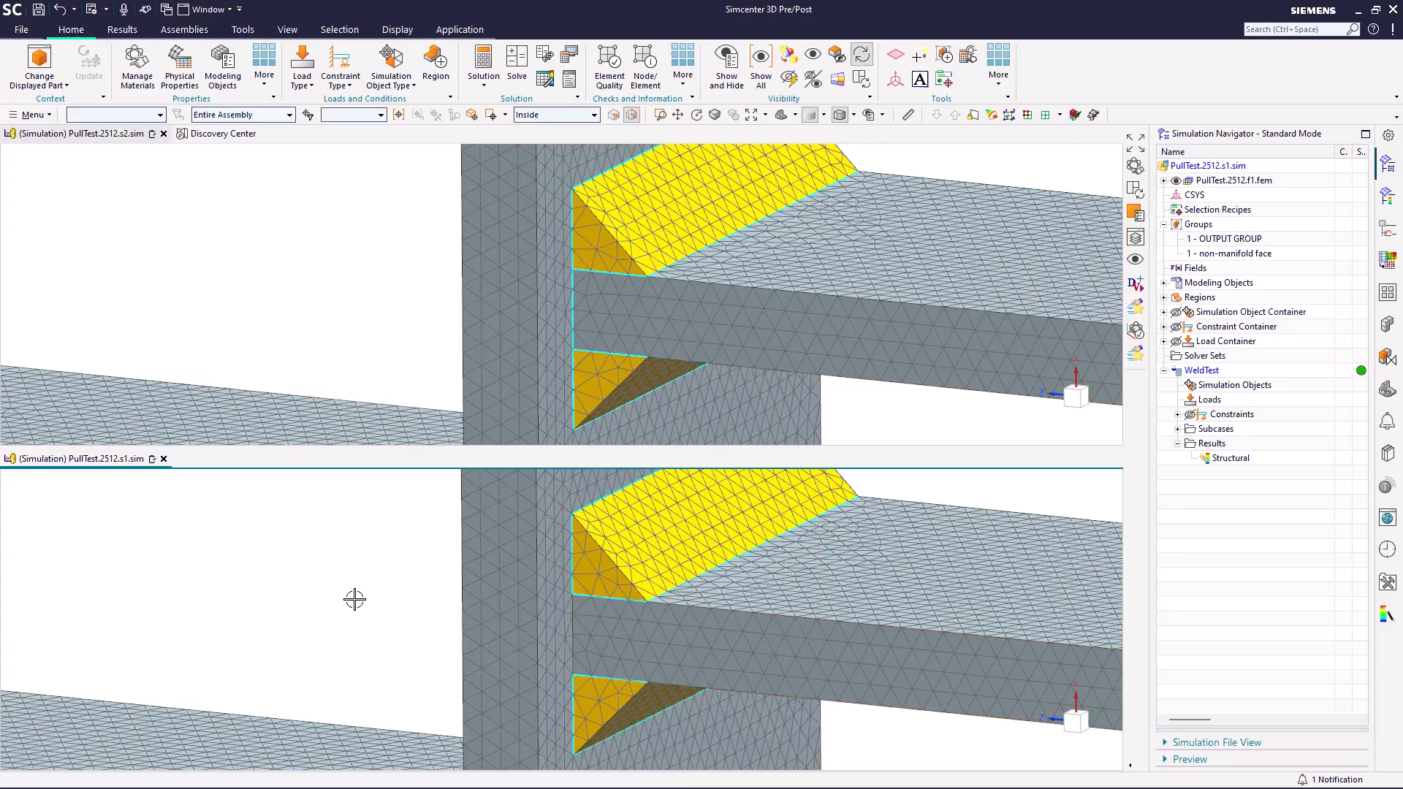
{"action": "left_click", "coordinate": [1251, 254]}
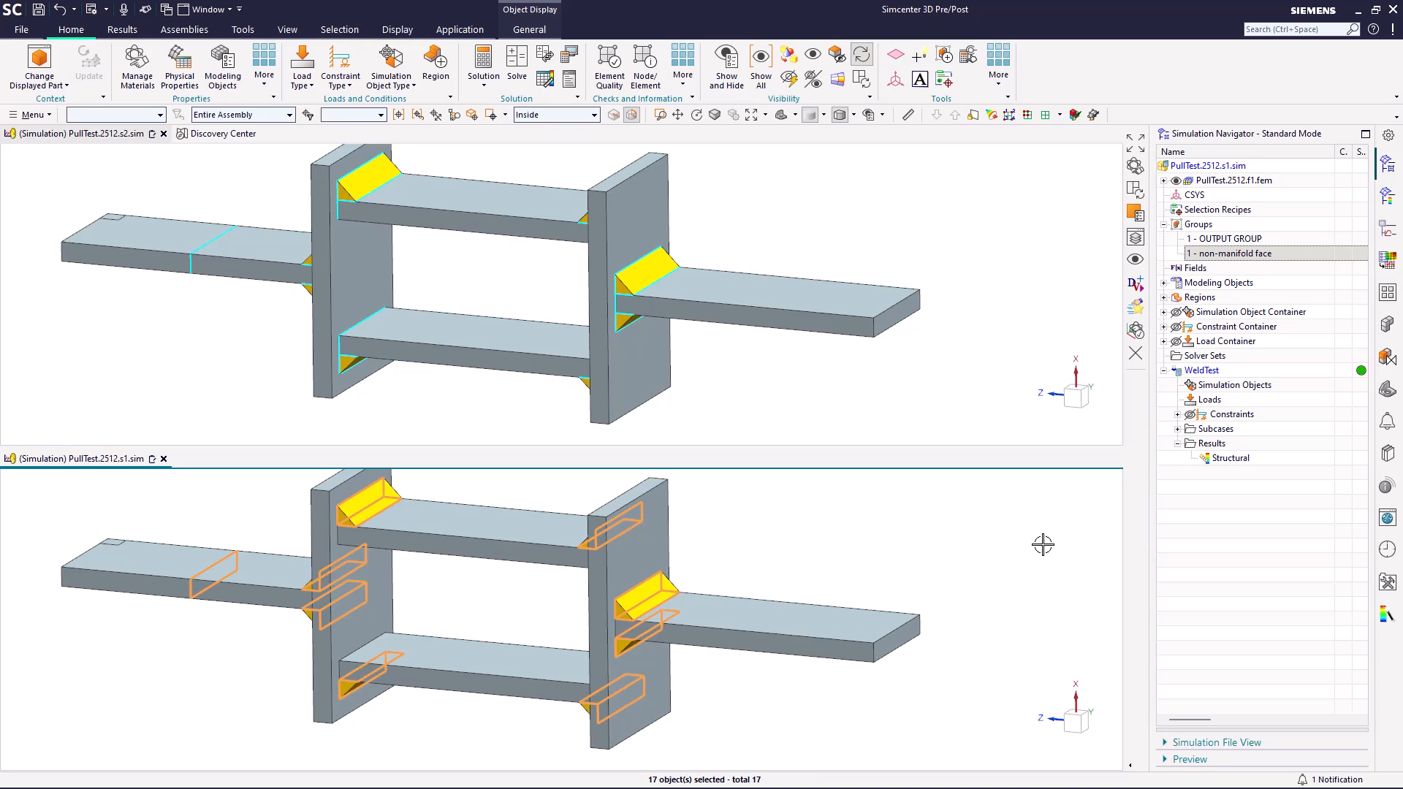
{"action": "left_click", "coordinate": [1184, 591]}
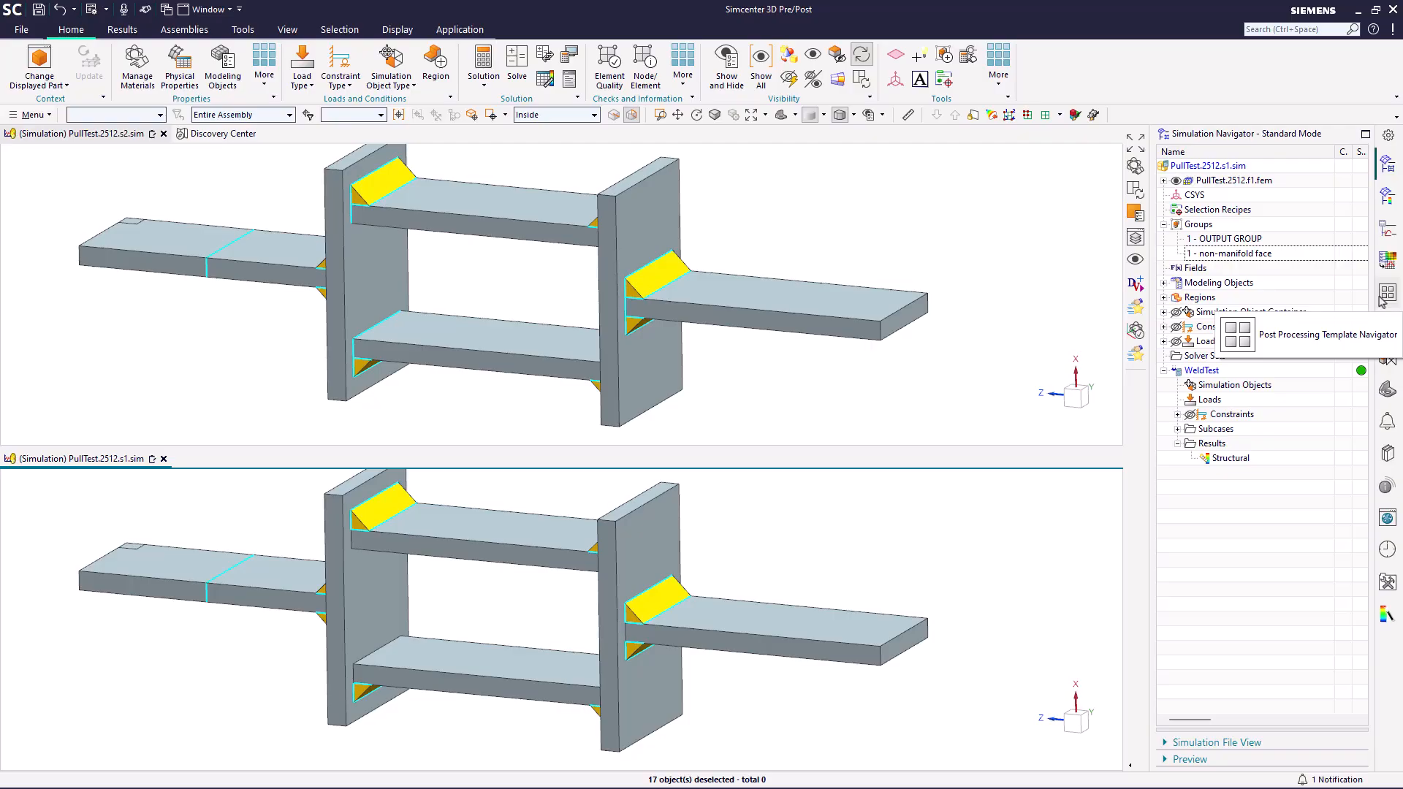
Apply the Displacement Pull snapshot to both the s1 and s2 simulations.
{"action": "left_click", "coordinate": [1381, 296]}
{"action": "right_click", "coordinate": [1223, 385]}
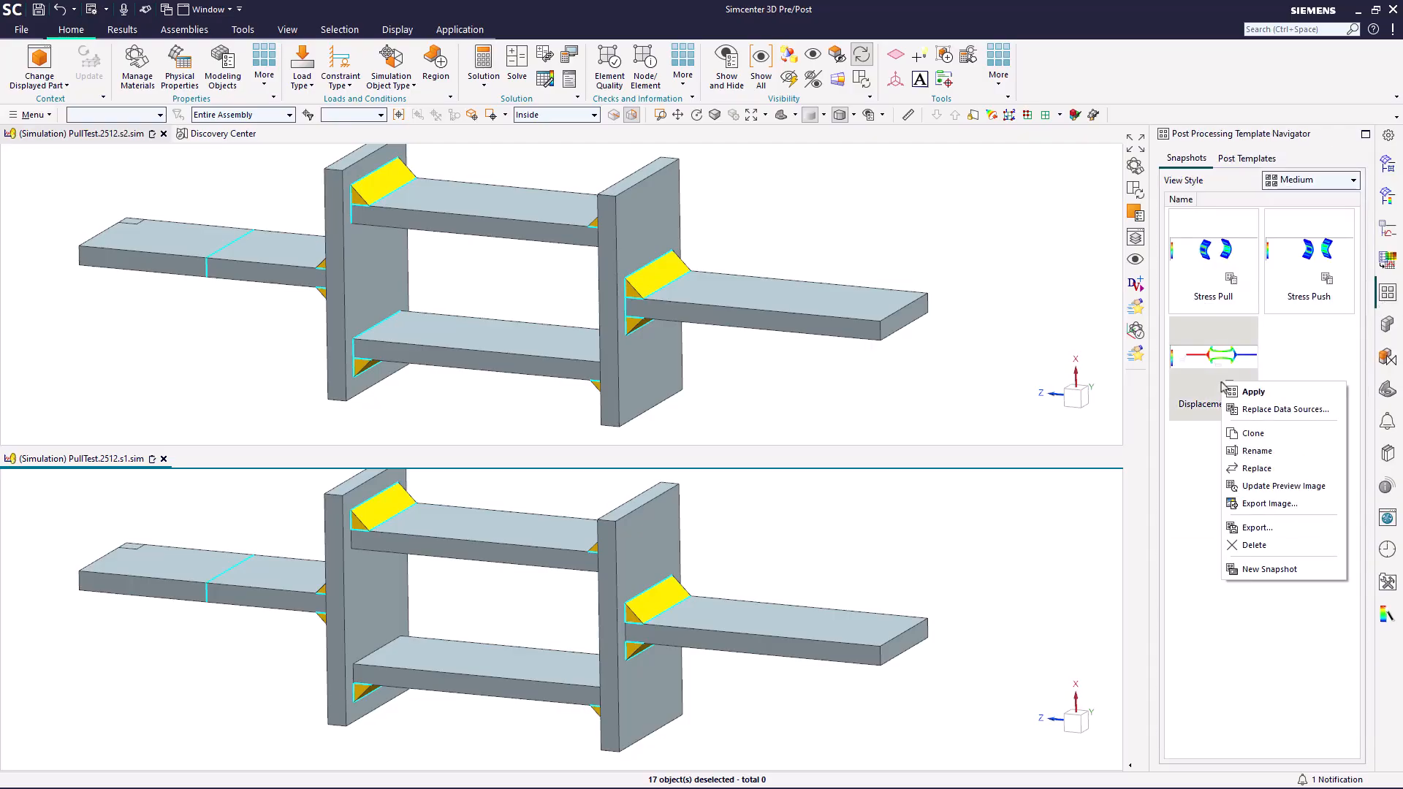
{"action": "left_click", "coordinate": [1245, 396]}
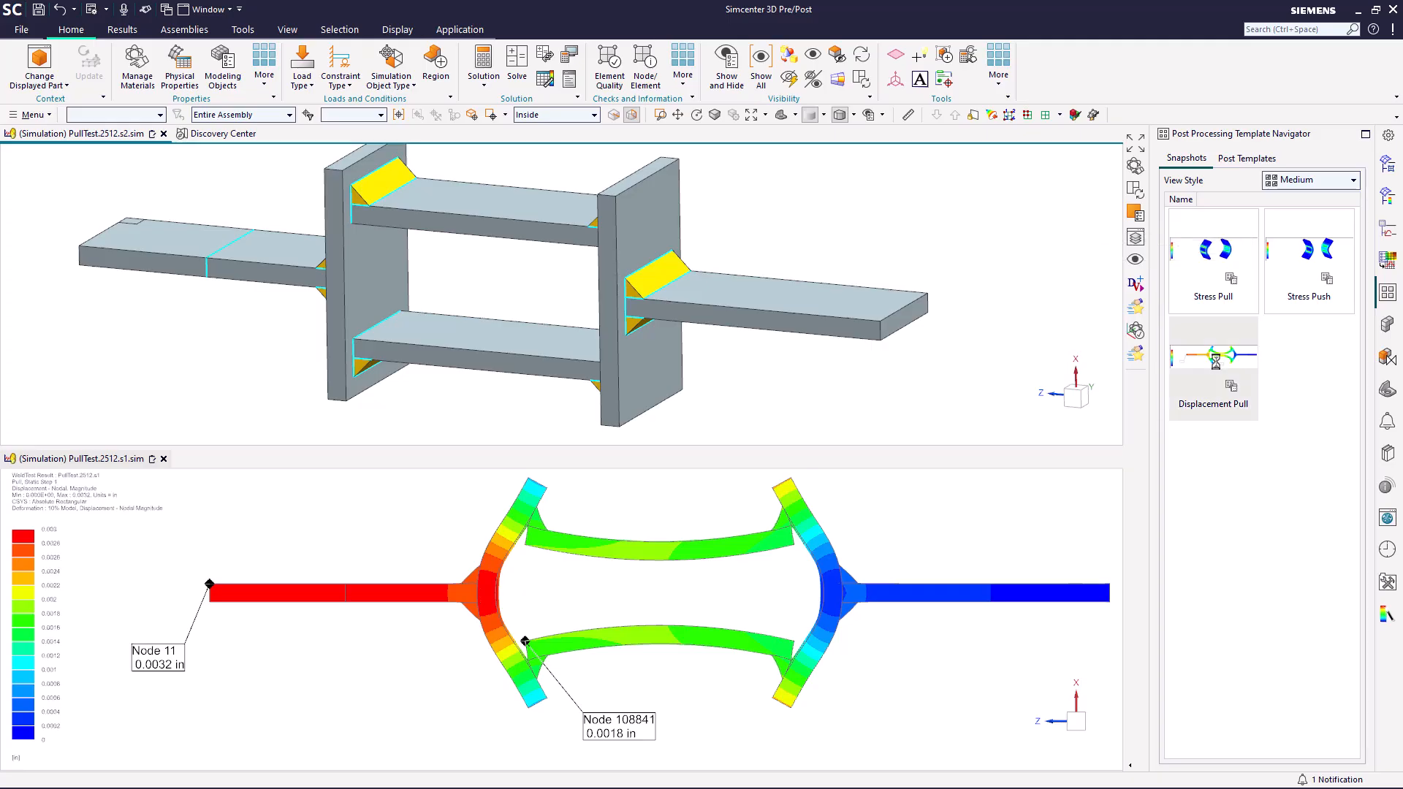
{"action": "left_click", "coordinate": [1242, 375]}
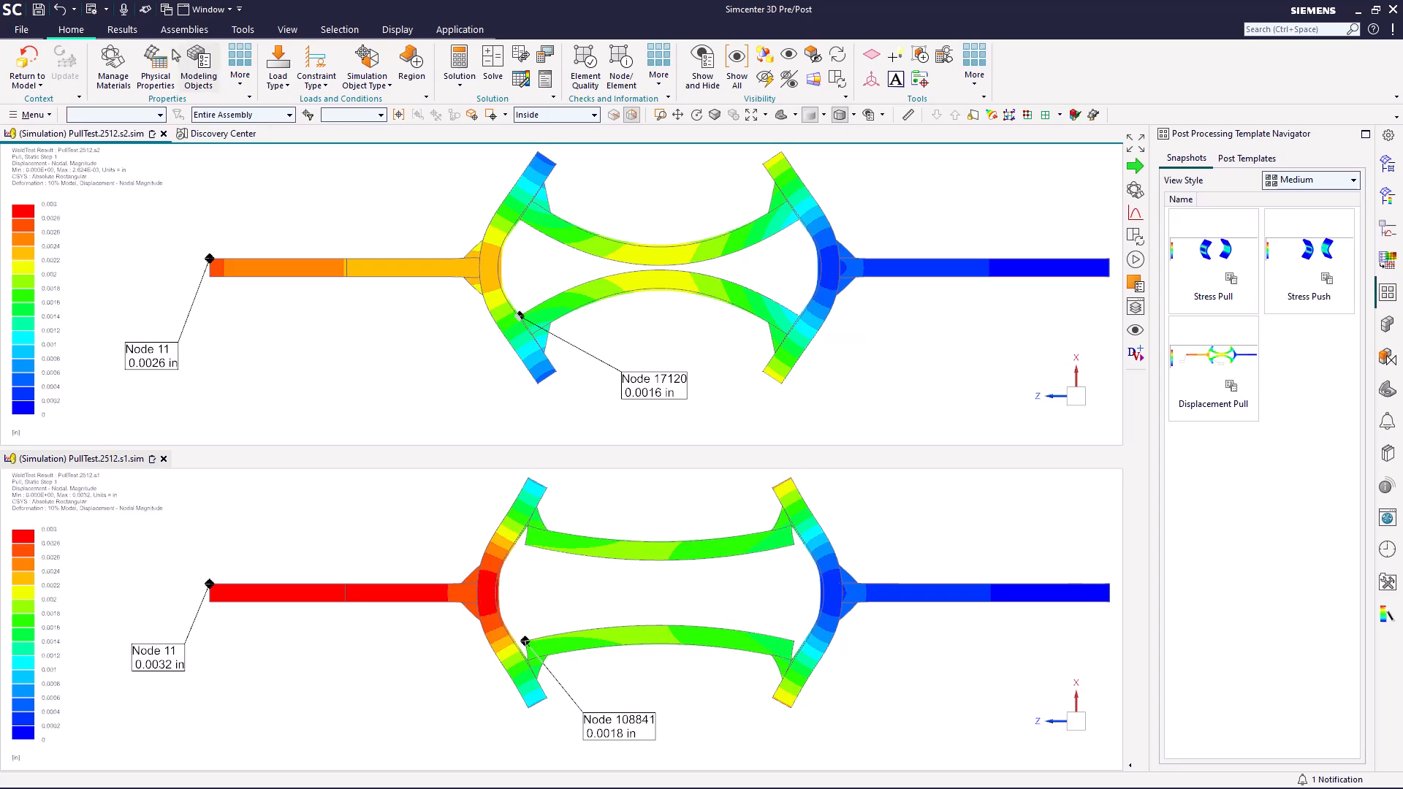
Synchronize the two result views and compare the pull displacement of both simulations up close.
{"action": "left_click", "coordinate": [123, 29]}
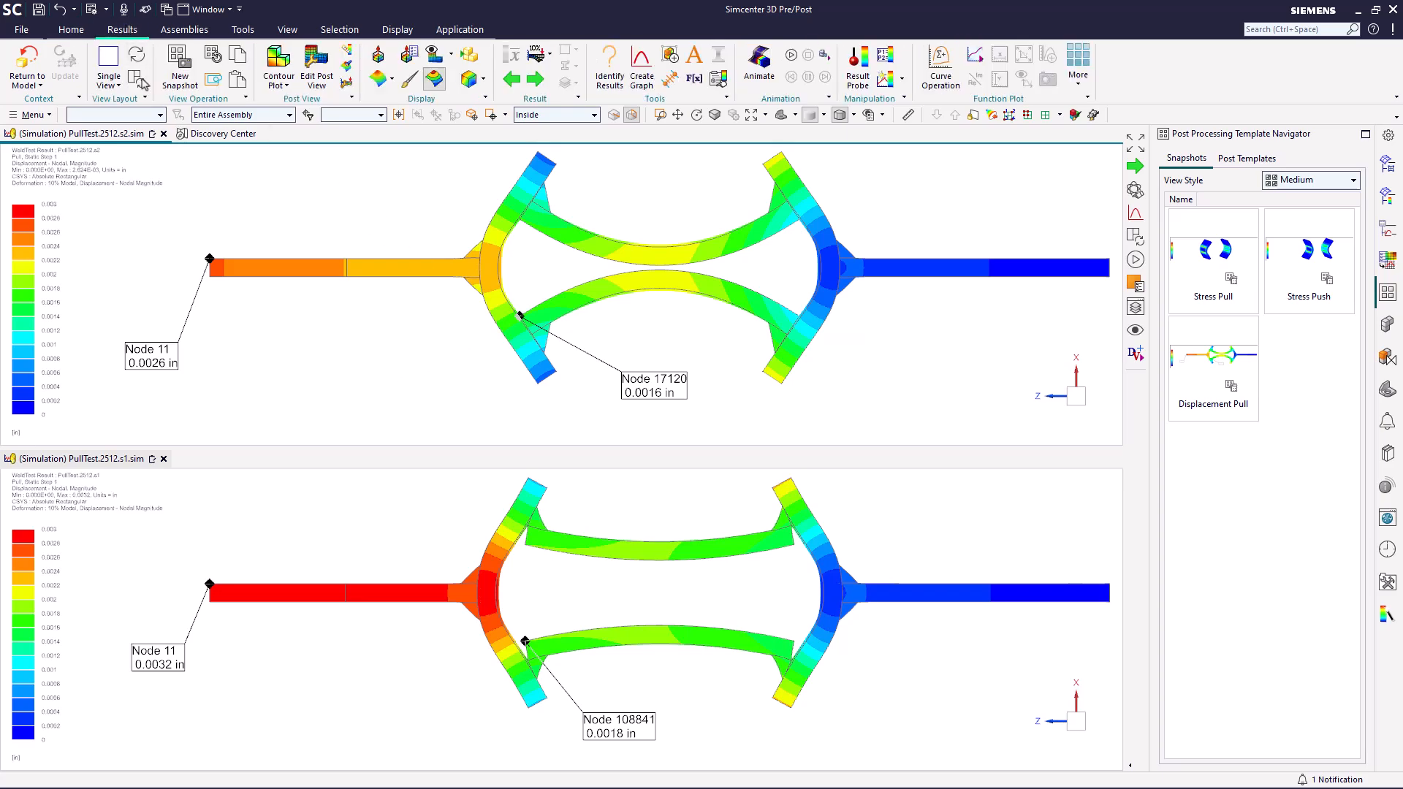
{"action": "left_click", "coordinate": [137, 54]}
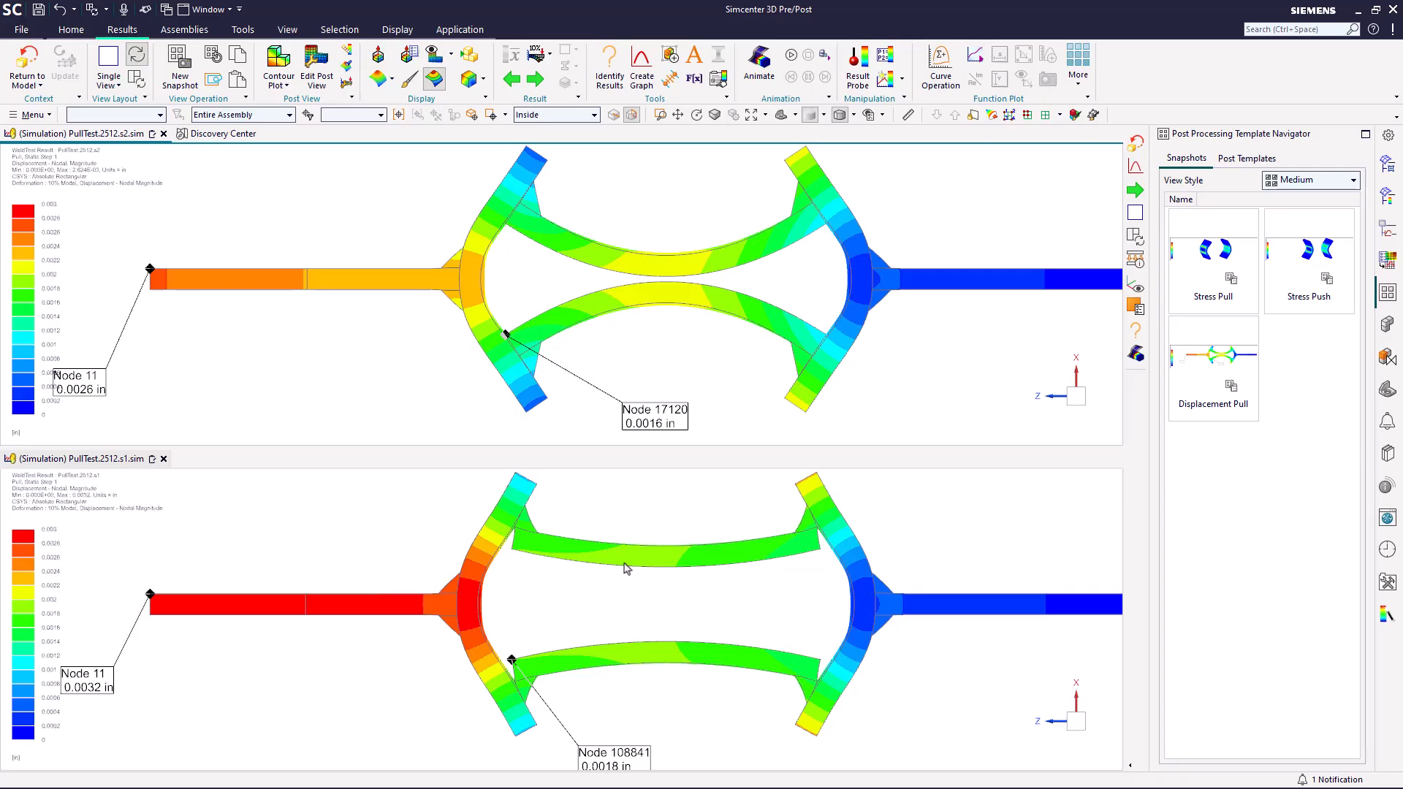
{"action": "scroll", "coordinate": [604, 522], "scroll_direction": "down", "scroll_amount": 1}
{"action": "scroll", "coordinate": [604, 524], "scroll_direction": "down", "scroll_amount": 2}
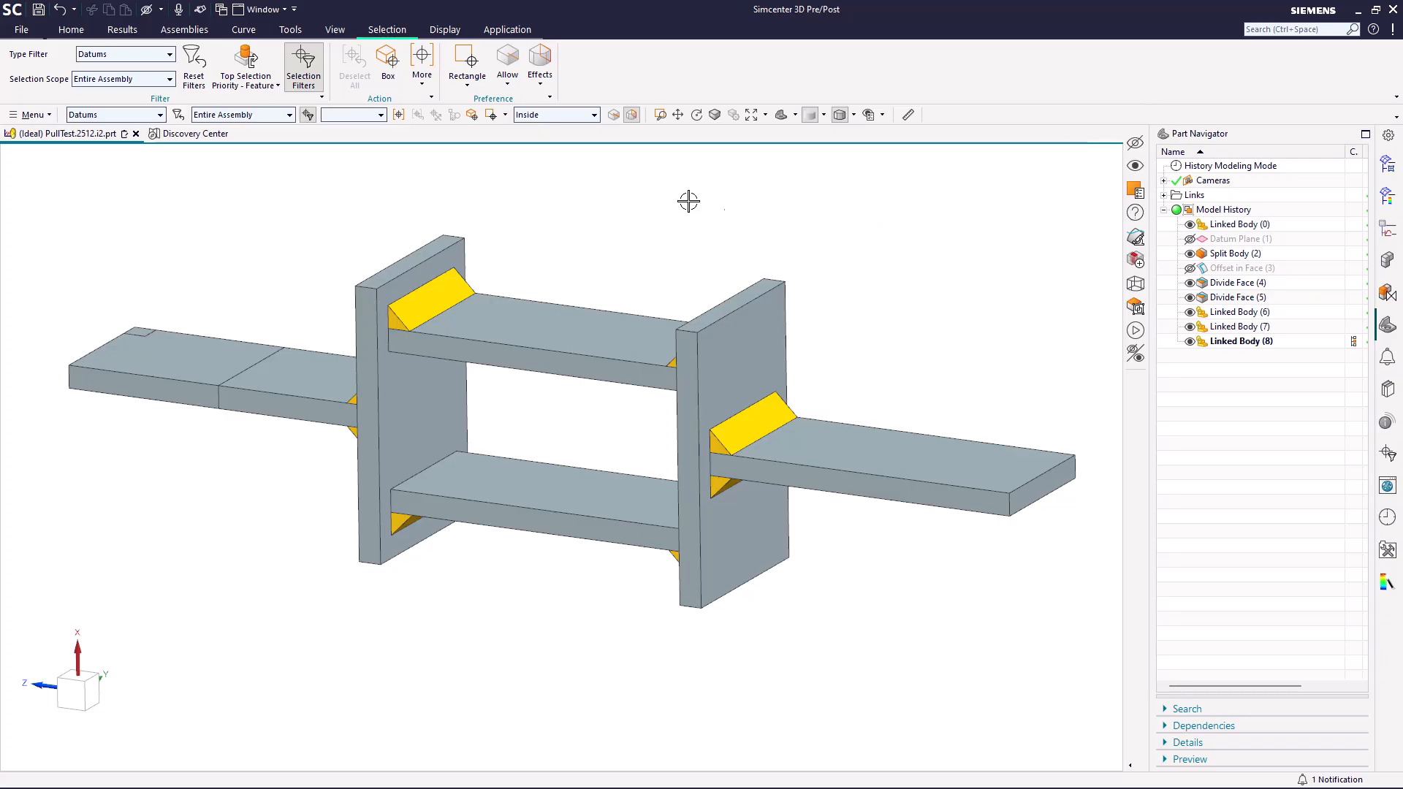
Select all weld bodies in the idealized part by filtering for solid bodies with the colour inherited from a yellow fillet weld.
{"action": "left_click", "coordinate": [86, 115]}
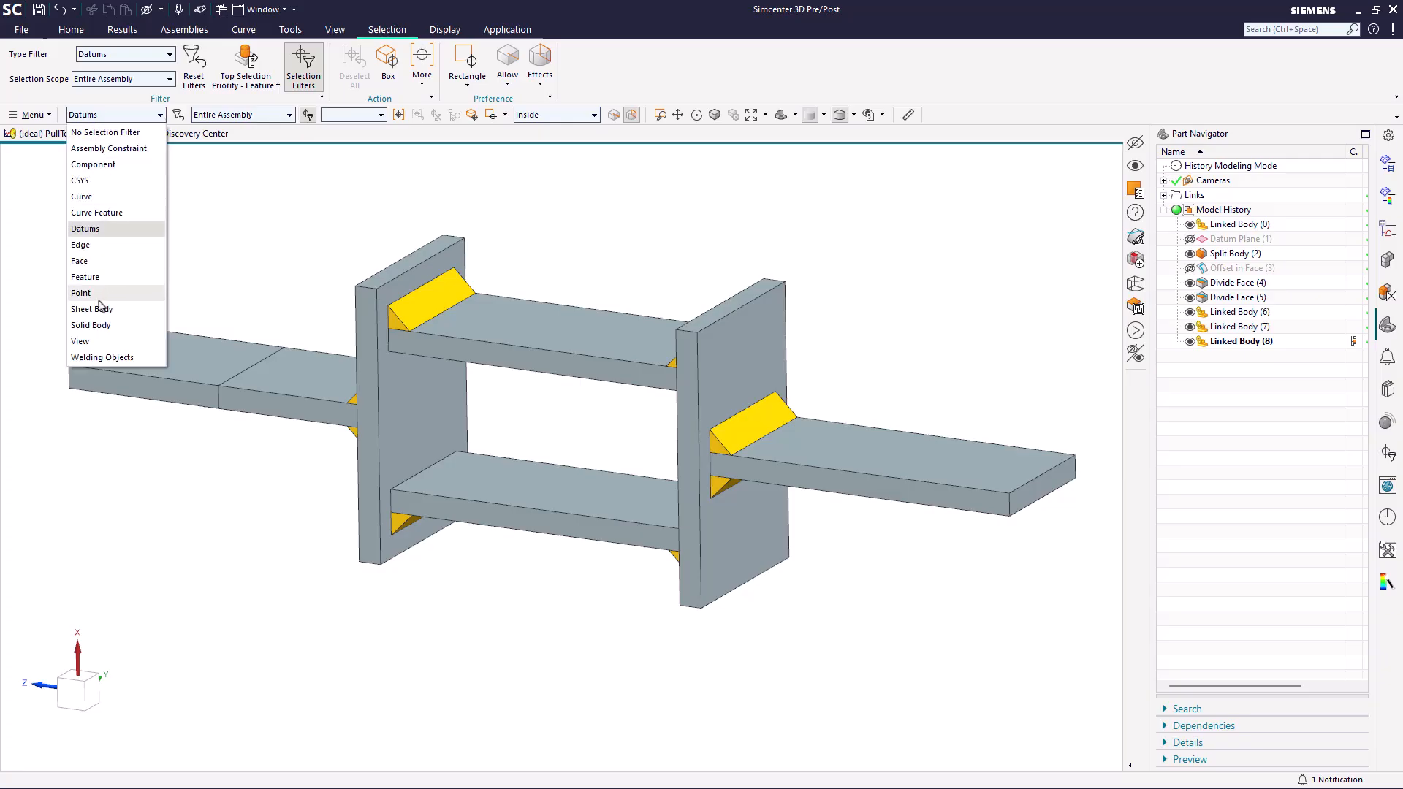
{"action": "left_click", "coordinate": [91, 325]}
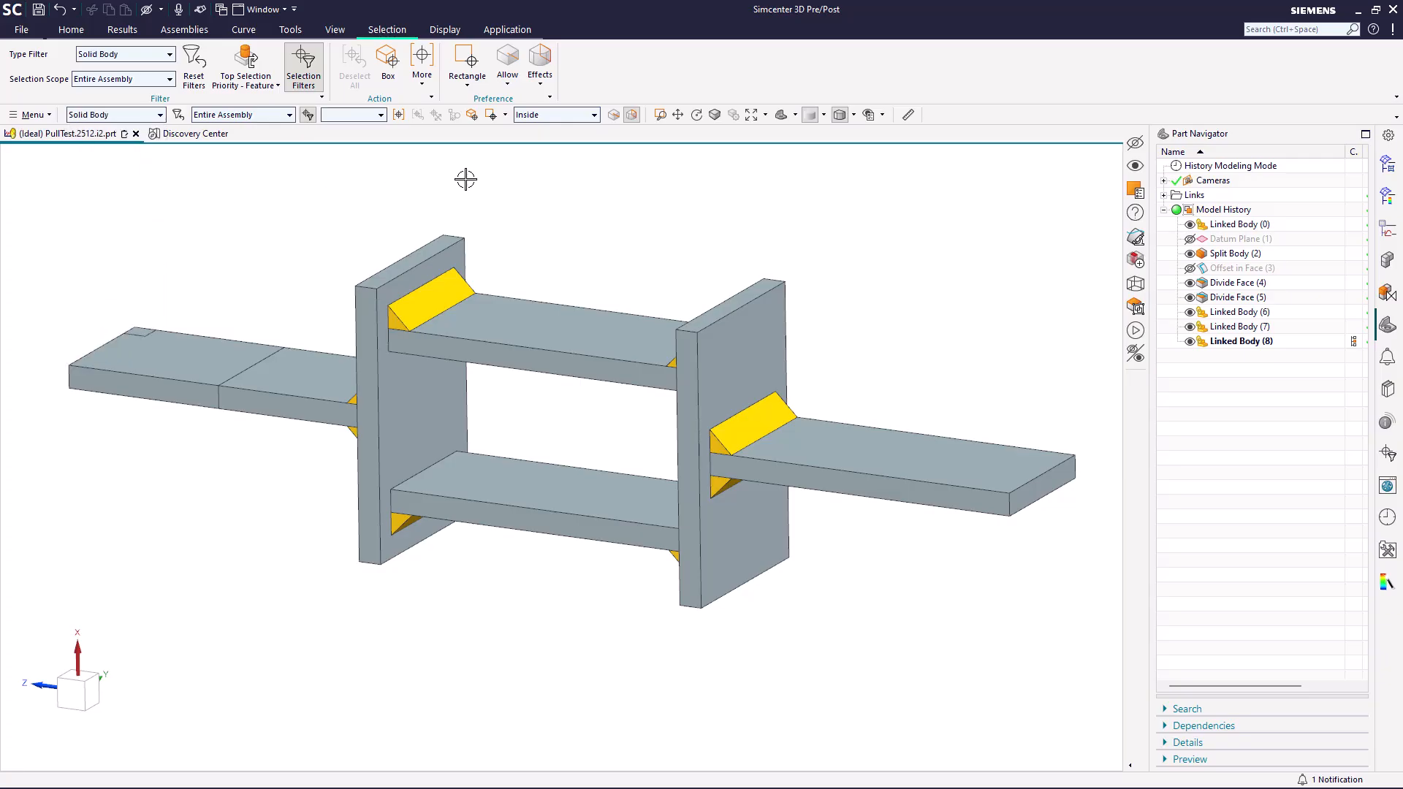
{"action": "left_click", "coordinate": [1388, 454]}
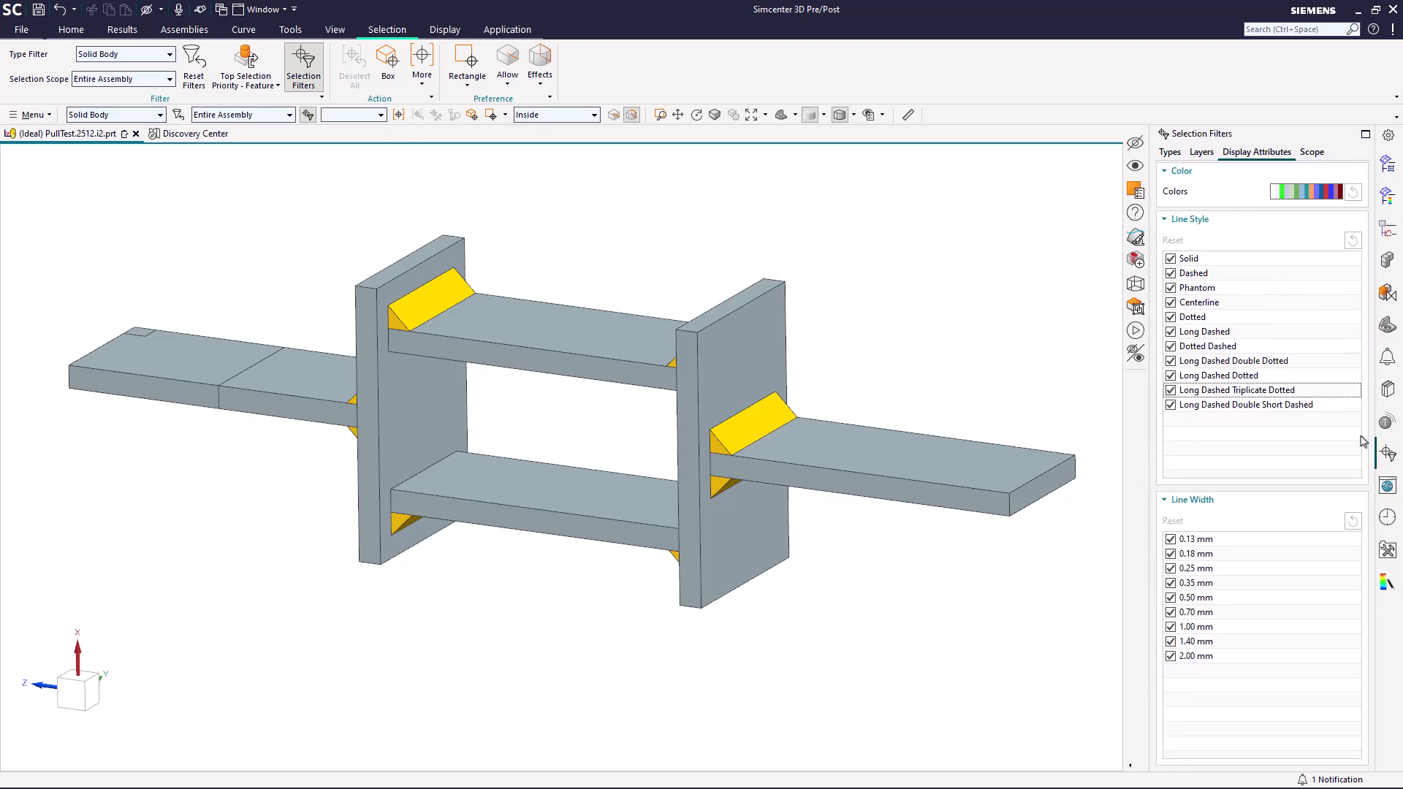
{"action": "left_click", "coordinate": [1310, 193]}
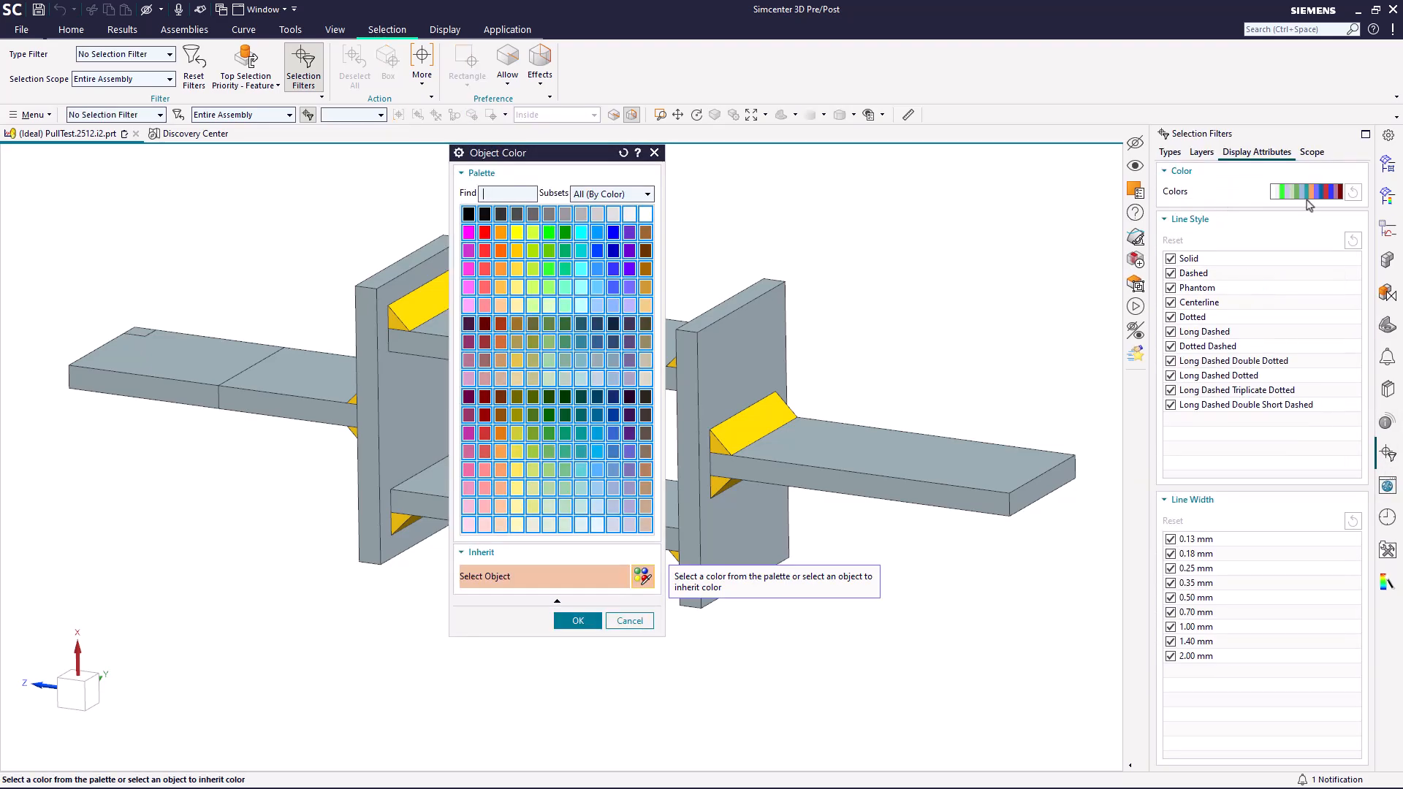
{"action": "left_click", "coordinate": [753, 424]}
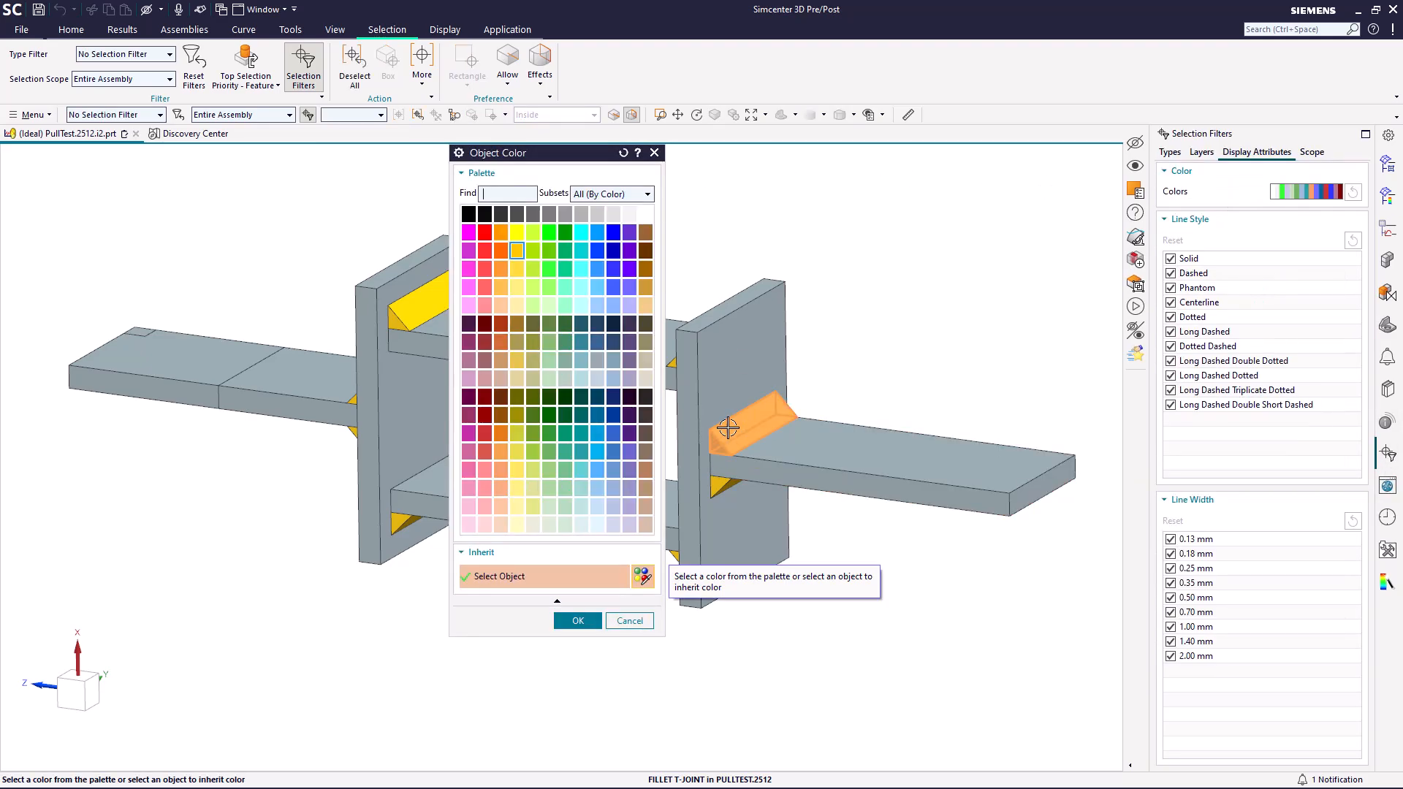
{"action": "left_click", "coordinate": [559, 623]}
{"action": "left_click", "coordinate": [398, 117]}
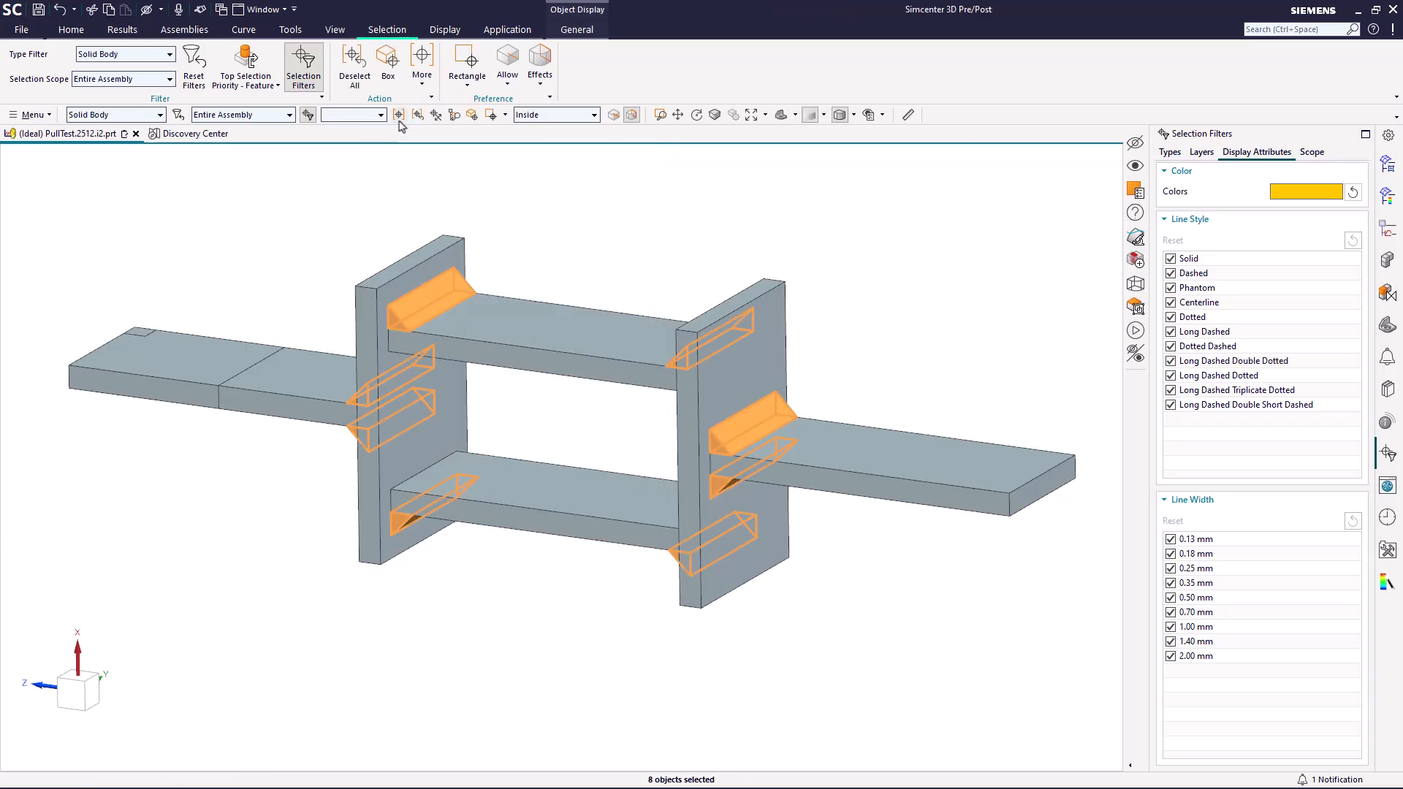
Add a Null attribute titled WELDMATEWORKFLOW to the selected weld bodies, using the Traditional interaction method in their properties.
{"action": "right_click", "coordinate": [757, 426]}
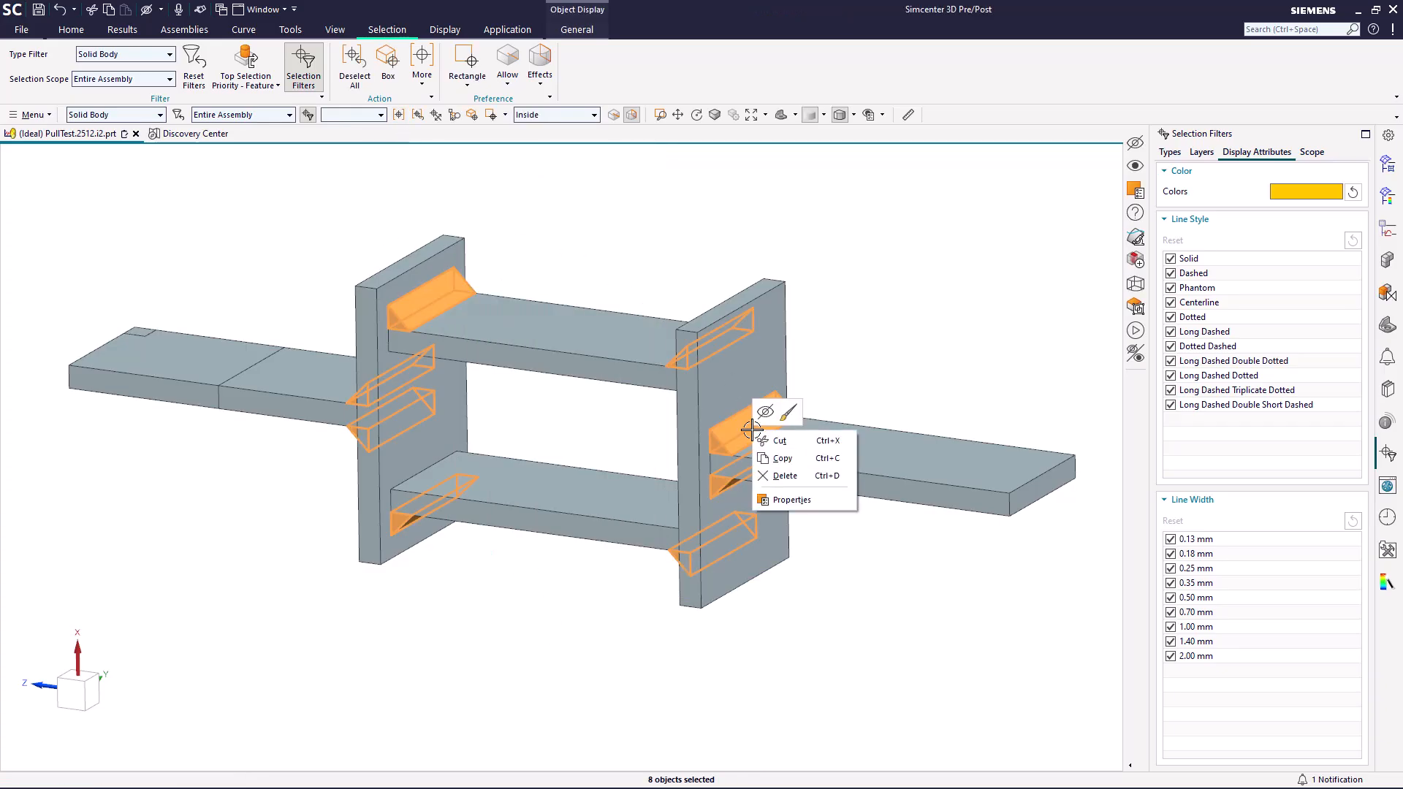
{"action": "left_click", "coordinate": [781, 503]}
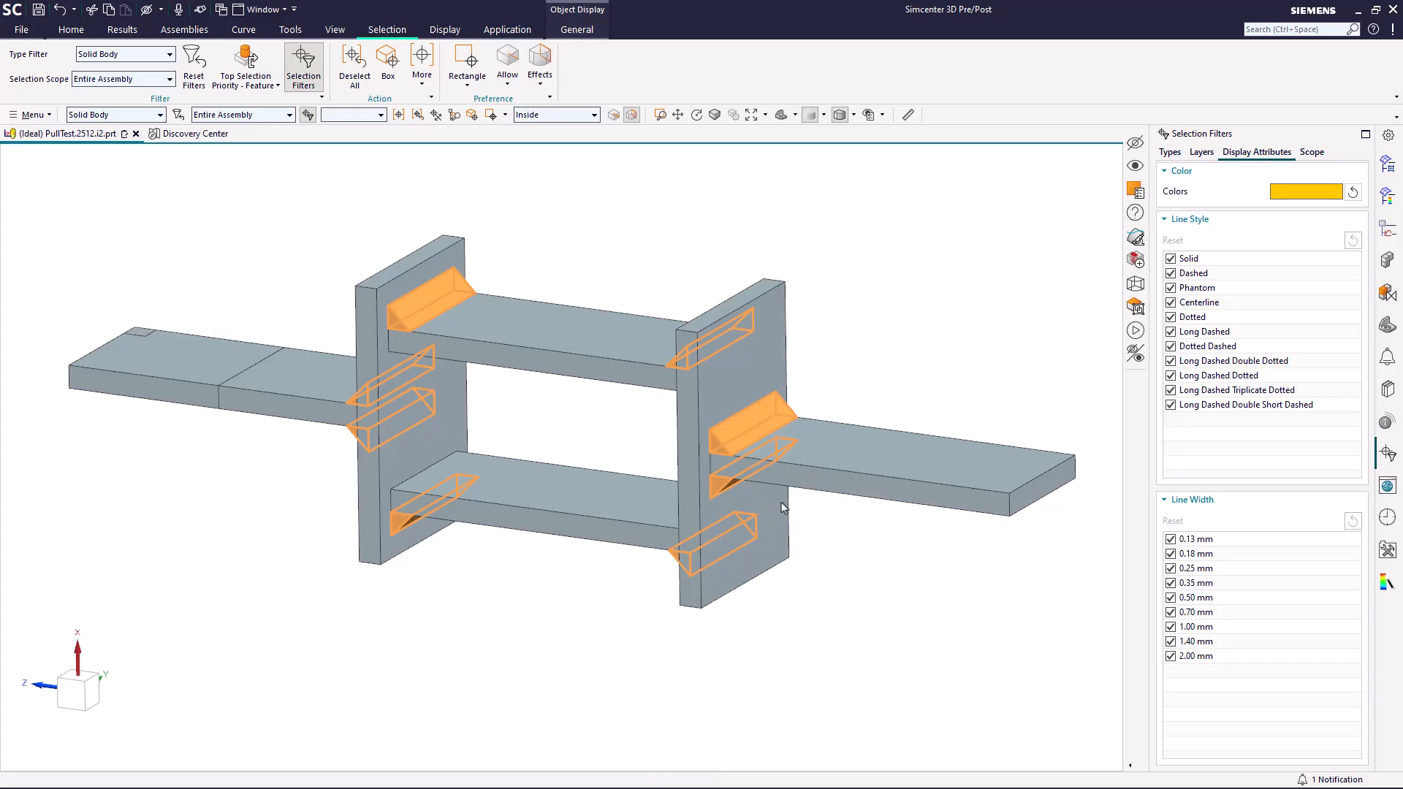
{"action": "left_click", "coordinate": [907, 220]}
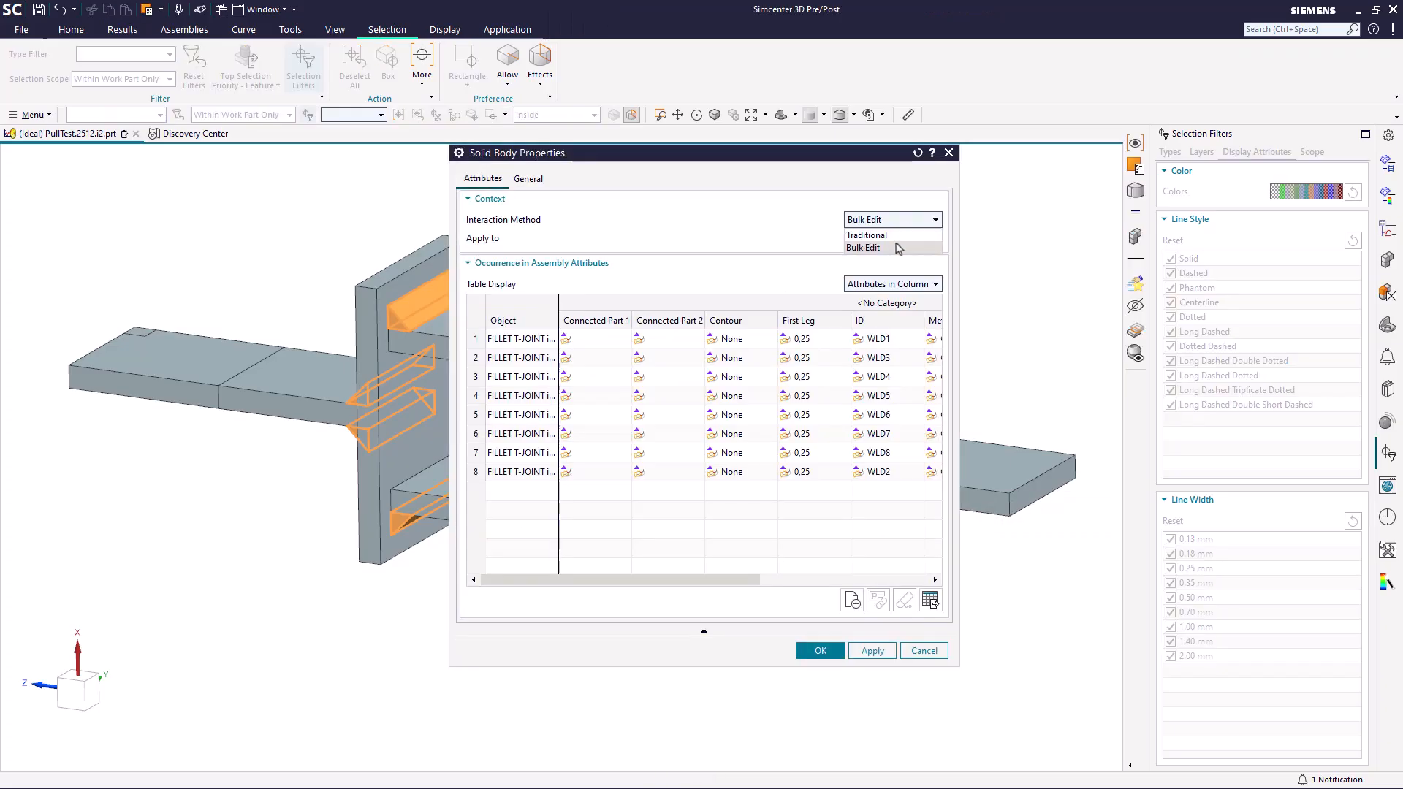
{"action": "left_click", "coordinate": [904, 236]}
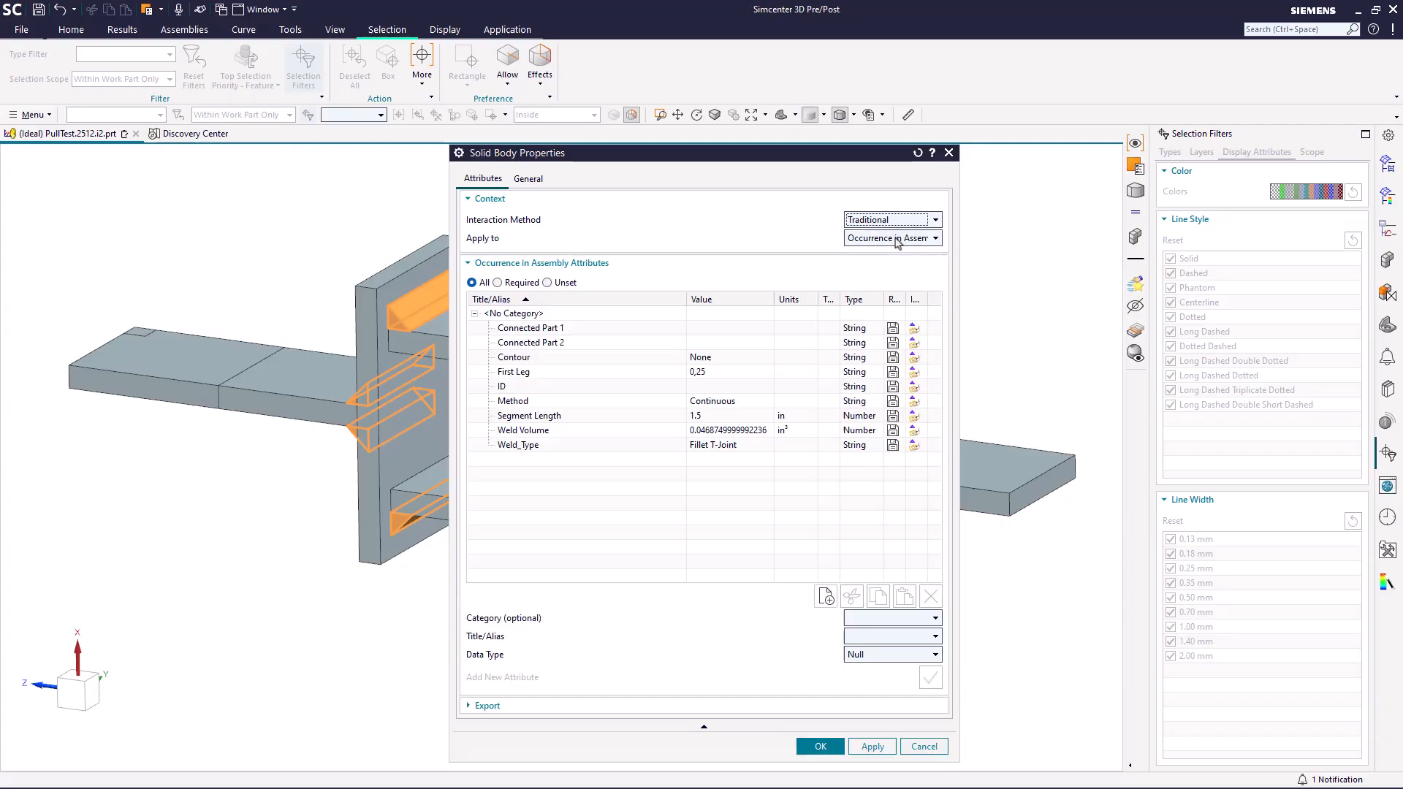
{"action": "left_click", "coordinate": [861, 638]}
{"action": "type", "text": ".DMATEWORKFLOW"}
{"action": "key", "text": "Home"}
{"action": "key", "text": "End"}
{"action": "key", "text": "Return"}
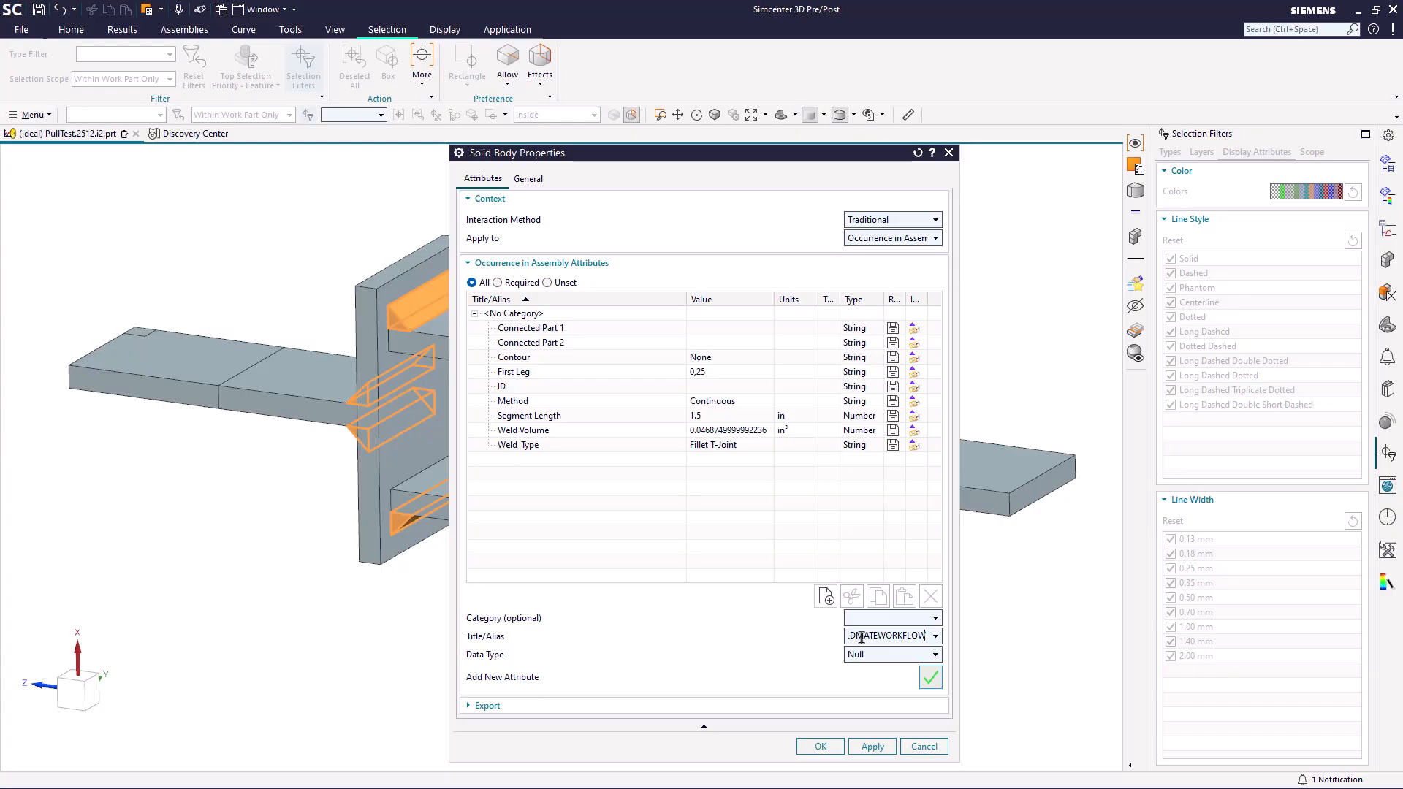
{"action": "left_click", "coordinate": [930, 677]}
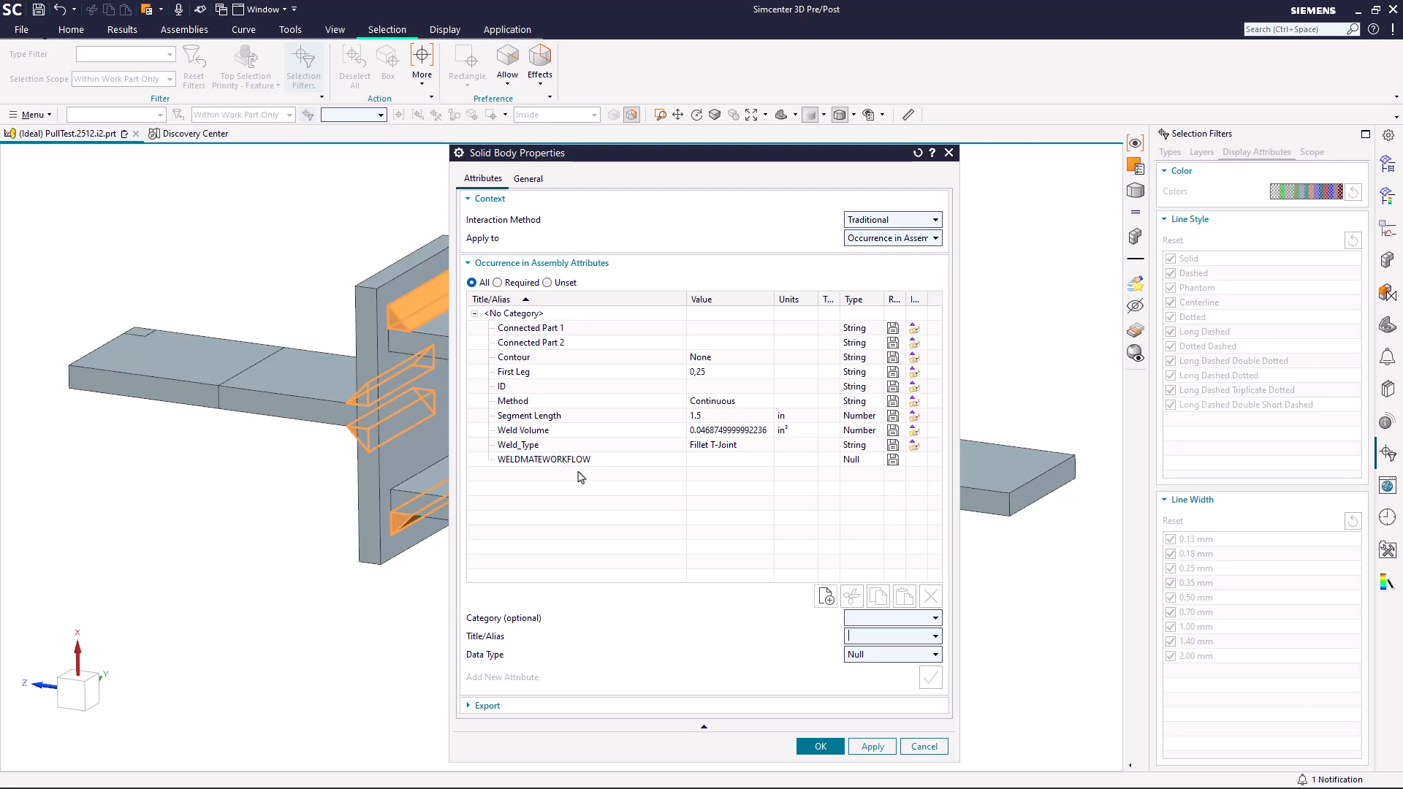
{"action": "left_click", "coordinate": [817, 748]}
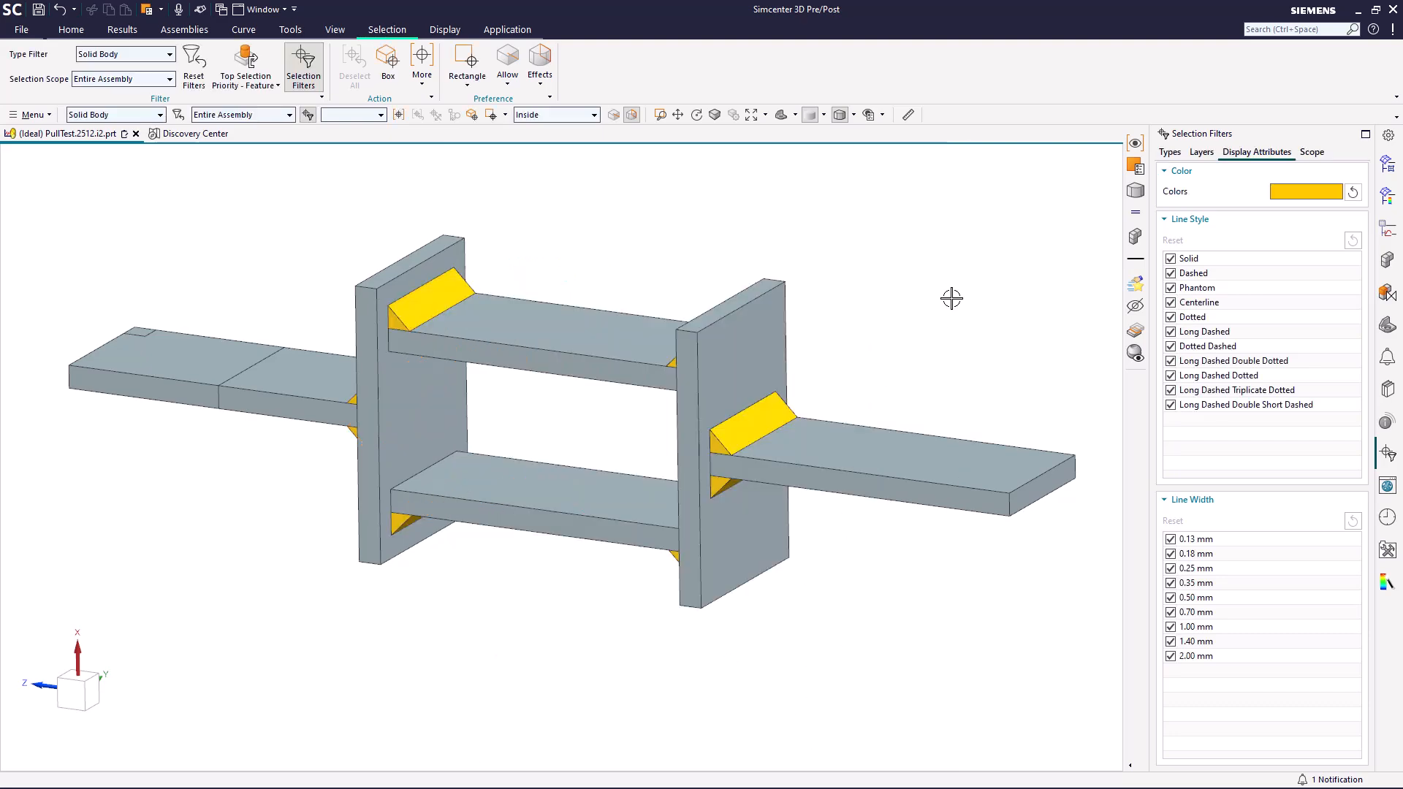
Create a new Simcenter Nastran FEM from the idealized part PullTest.2512.i2, using the Non Manifold strategy for all visible bodies.
{"action": "left_click", "coordinate": [1387, 165]}
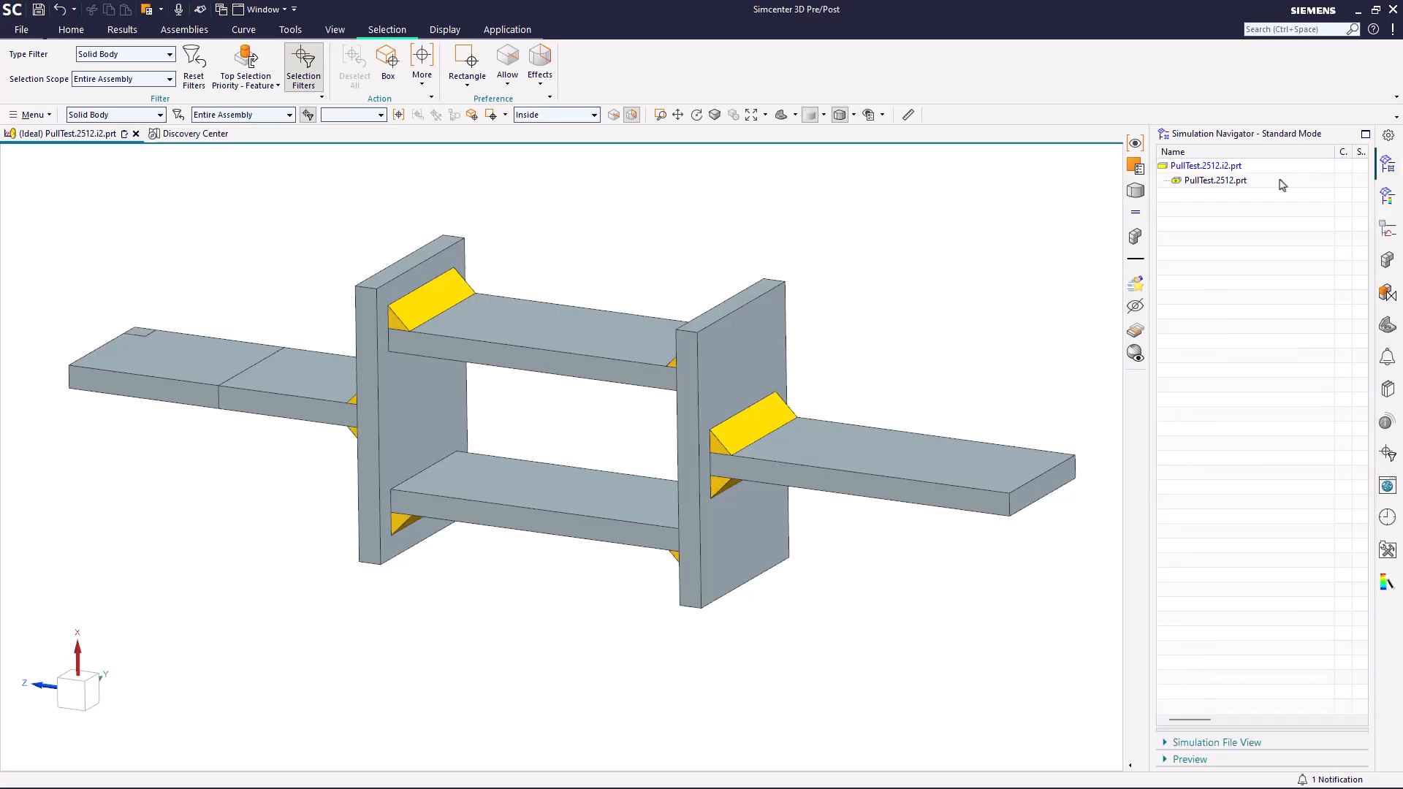
{"action": "right_click", "coordinate": [1213, 168]}
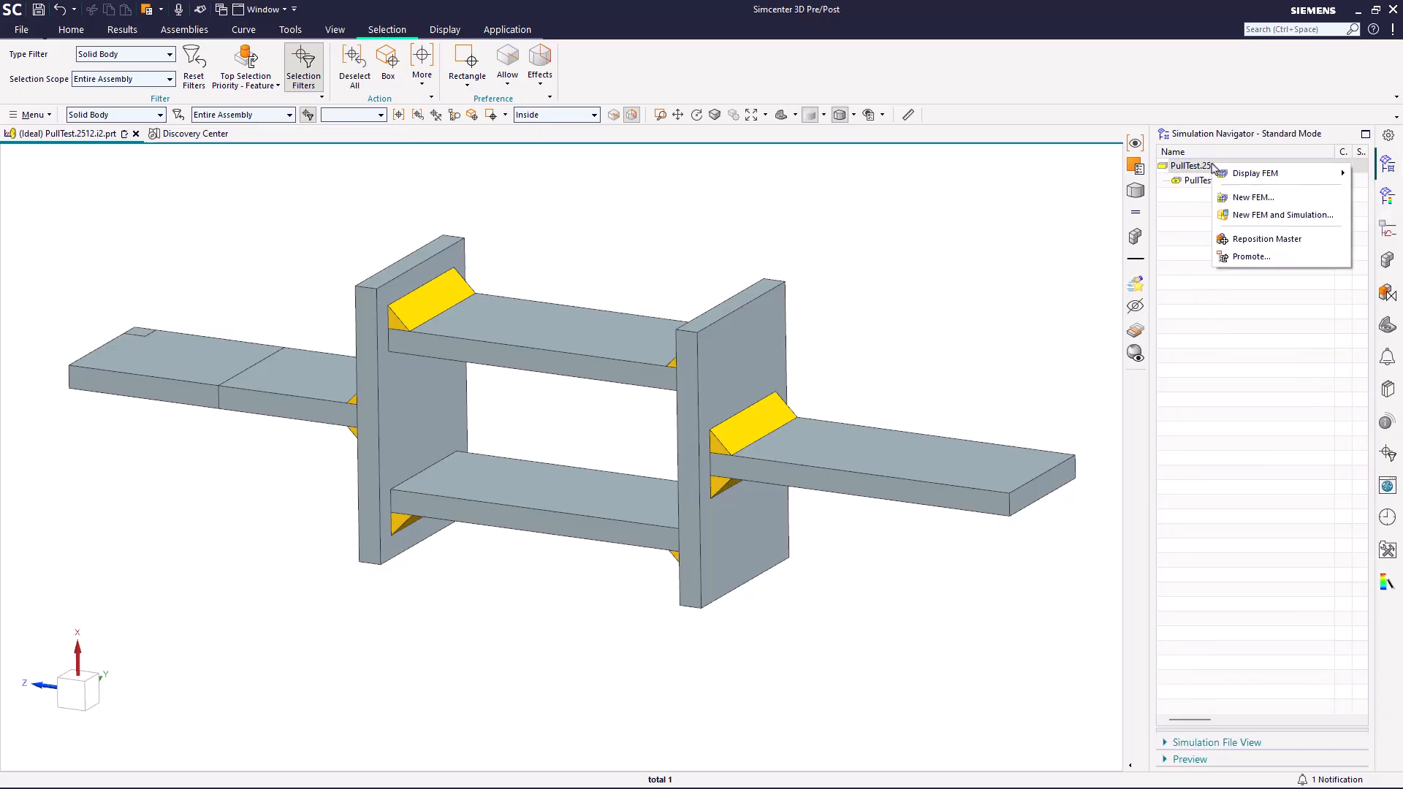
{"action": "left_click", "coordinate": [1254, 198]}
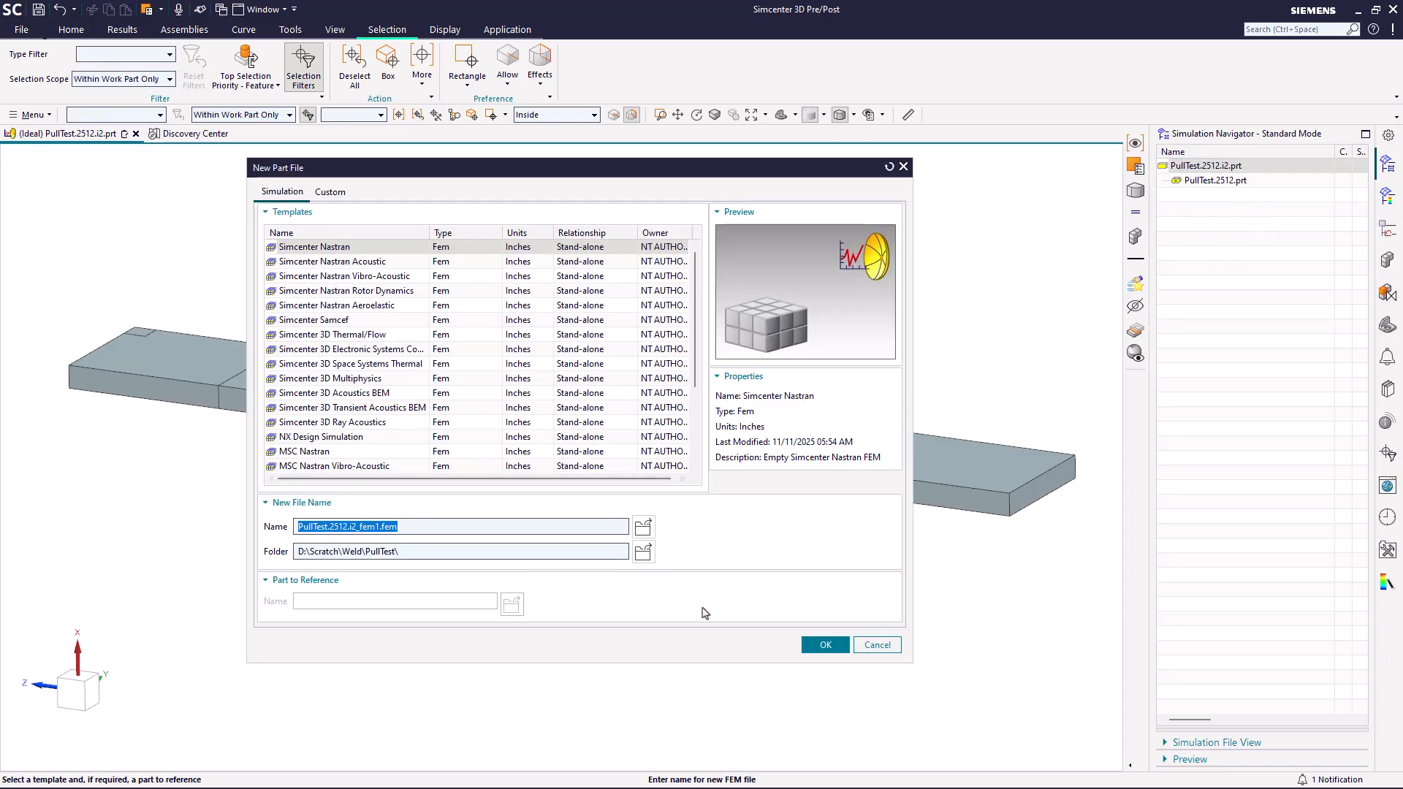
{"action": "left_click", "coordinate": [827, 646]}
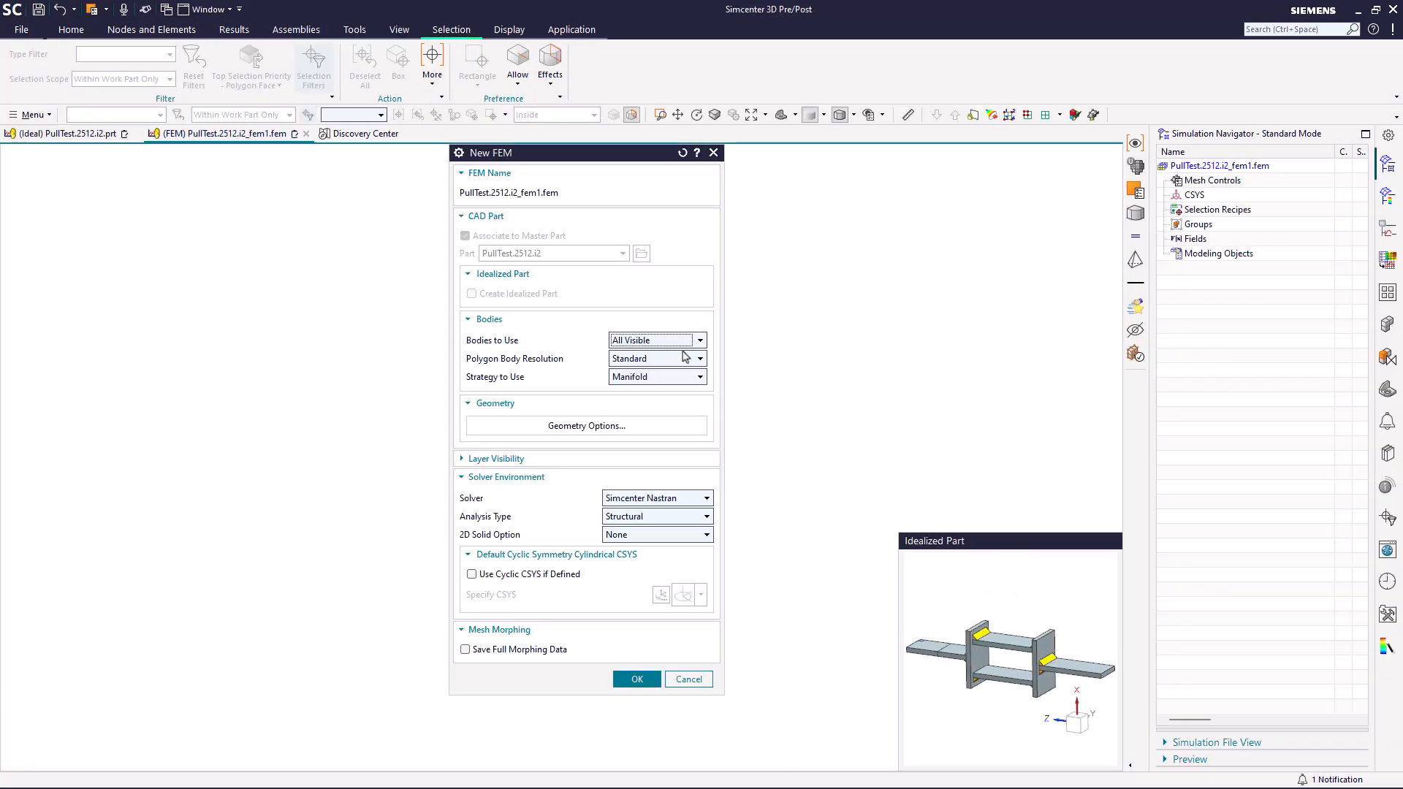
{"action": "left_click", "coordinate": [667, 378]}
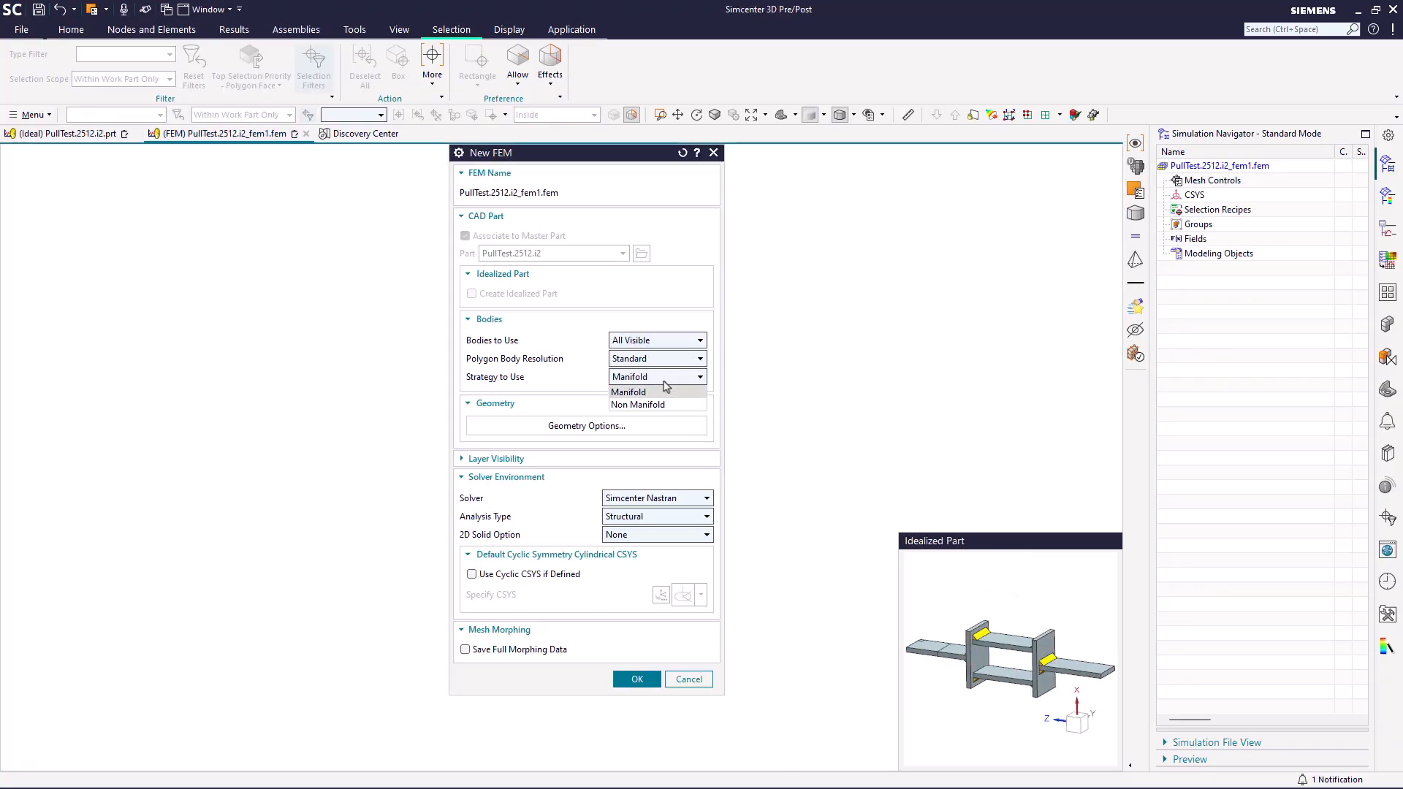
{"action": "left_click", "coordinate": [632, 405]}
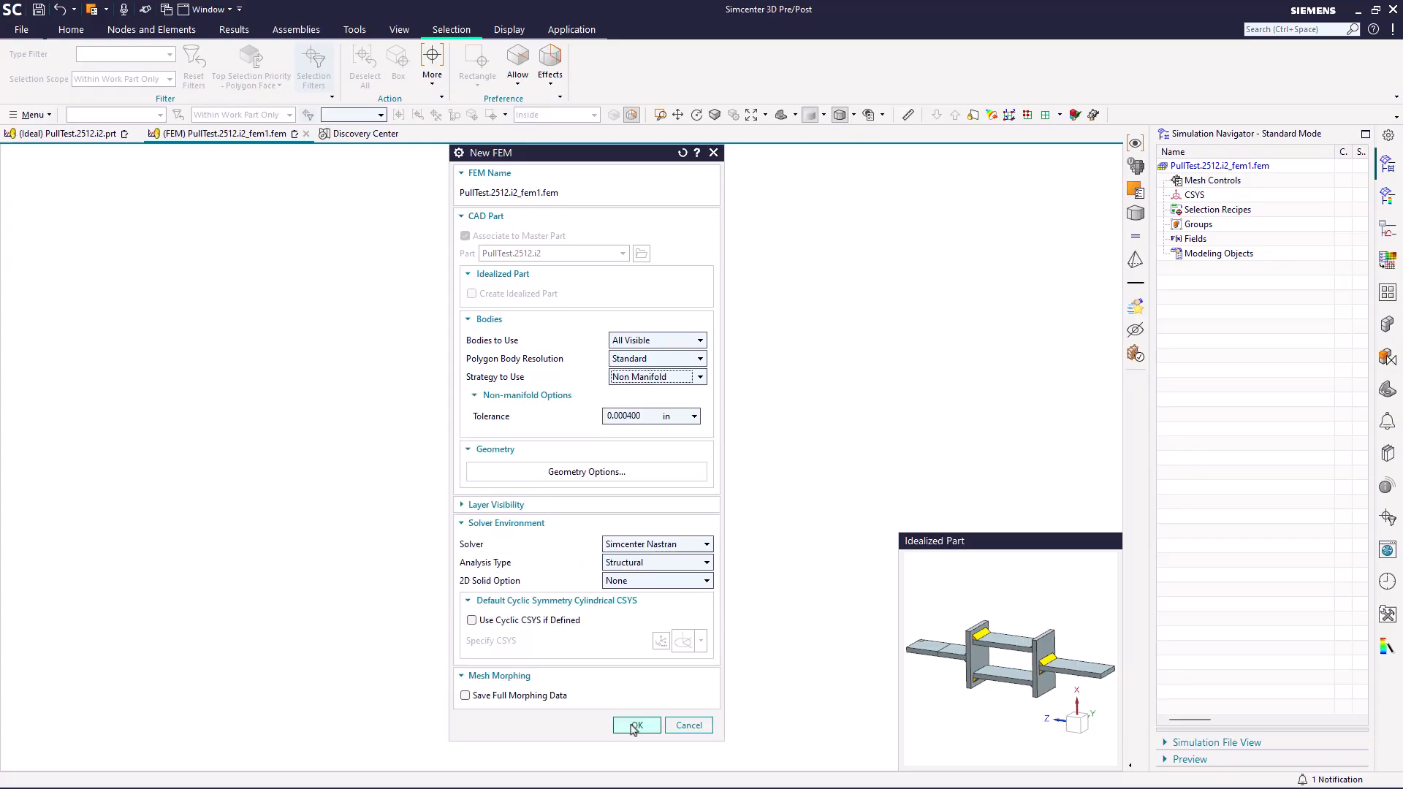
{"action": "left_click", "coordinate": [636, 726]}
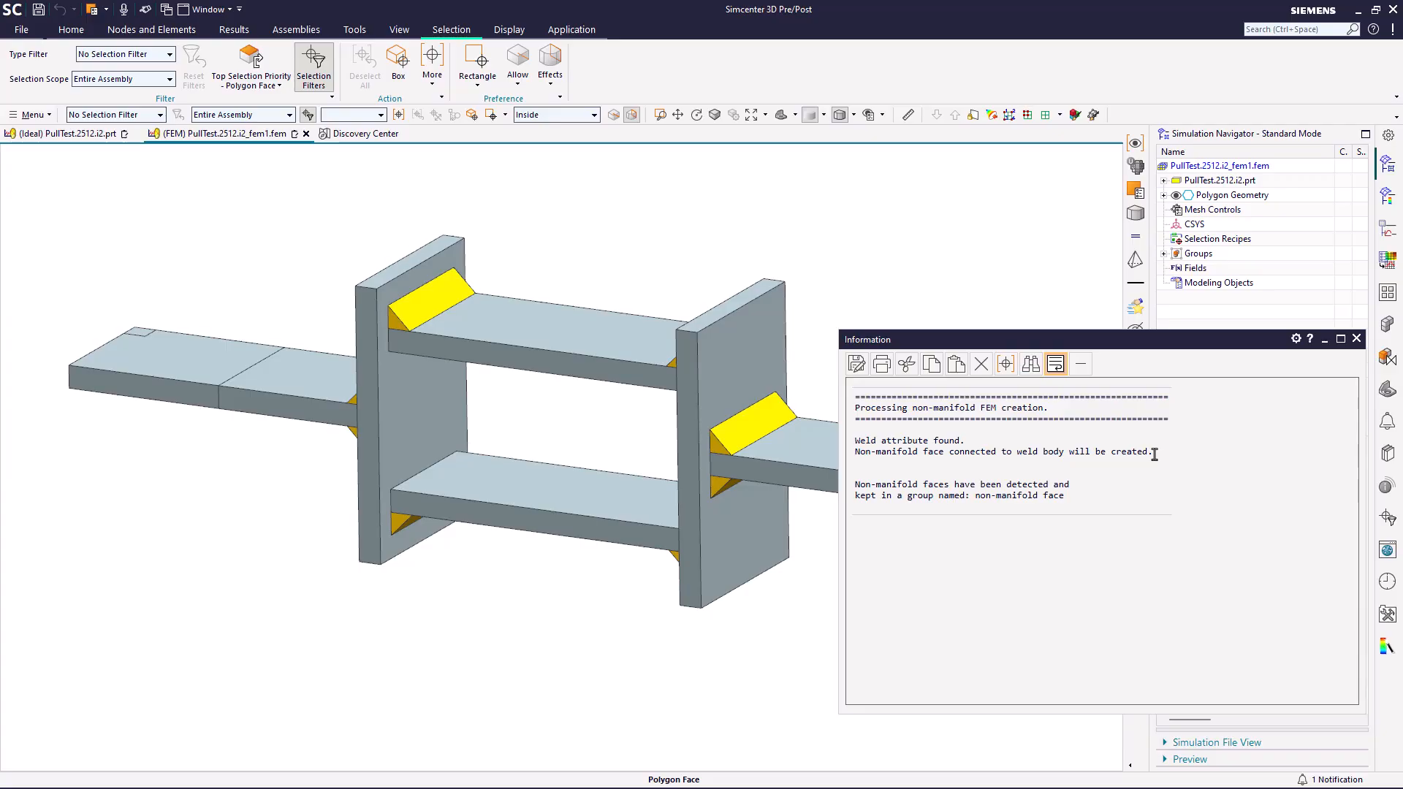
Read the weld attribute lines in the FEM creation report and highlight the faces in the non-manifold face group.
{"action": "left_click_drag", "start_coordinate": [1155, 453], "coordinate": [846, 448]}
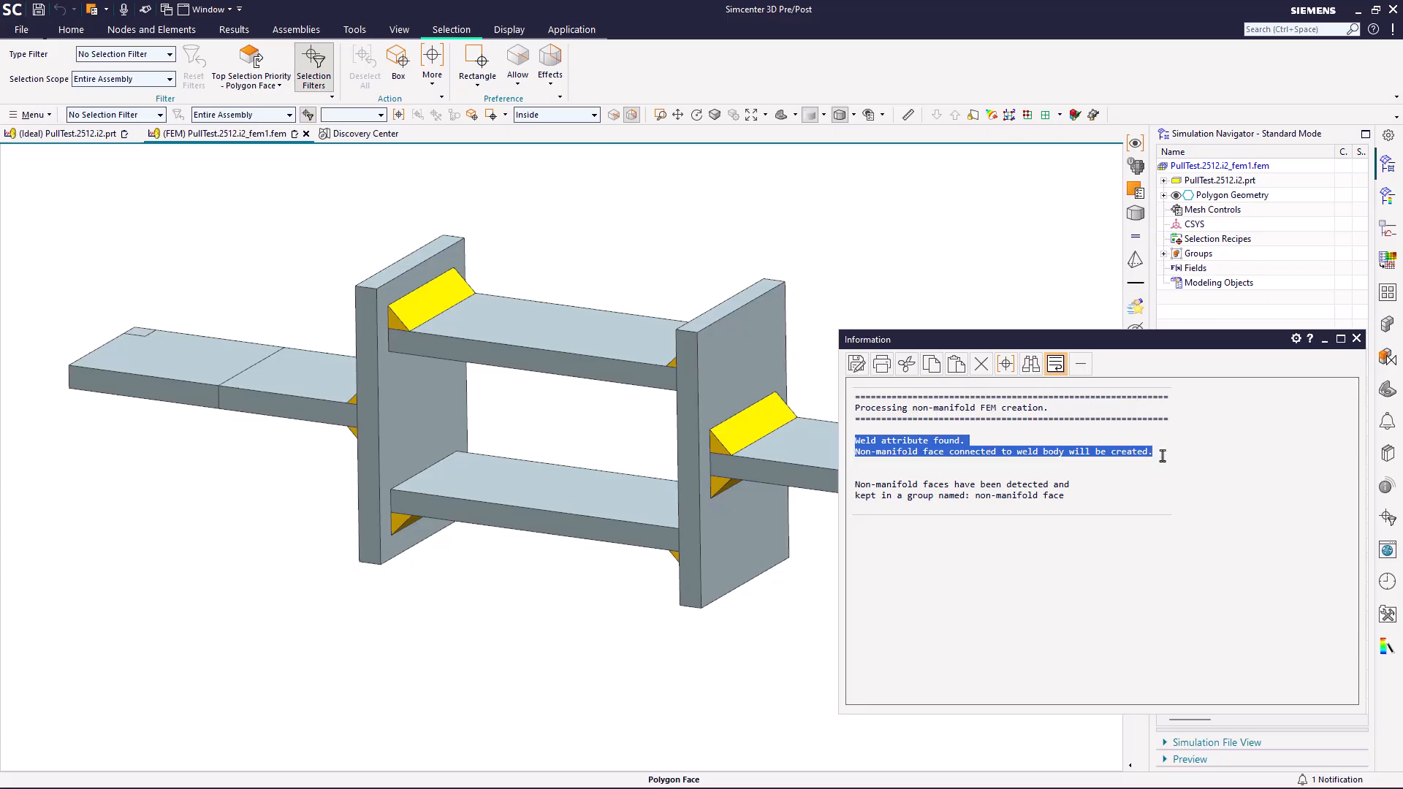
{"action": "left_click", "coordinate": [1356, 338]}
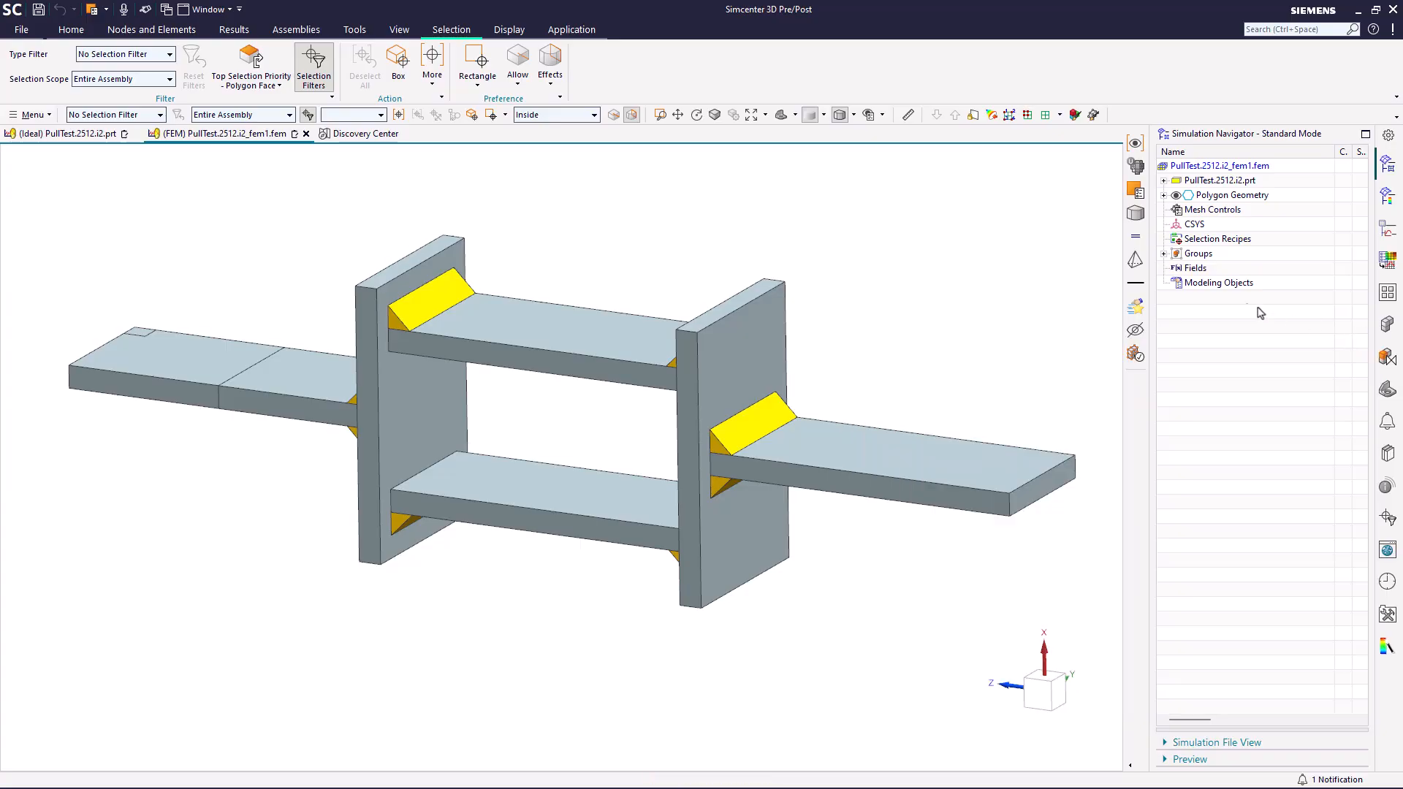
{"action": "left_click", "coordinate": [1164, 254]}
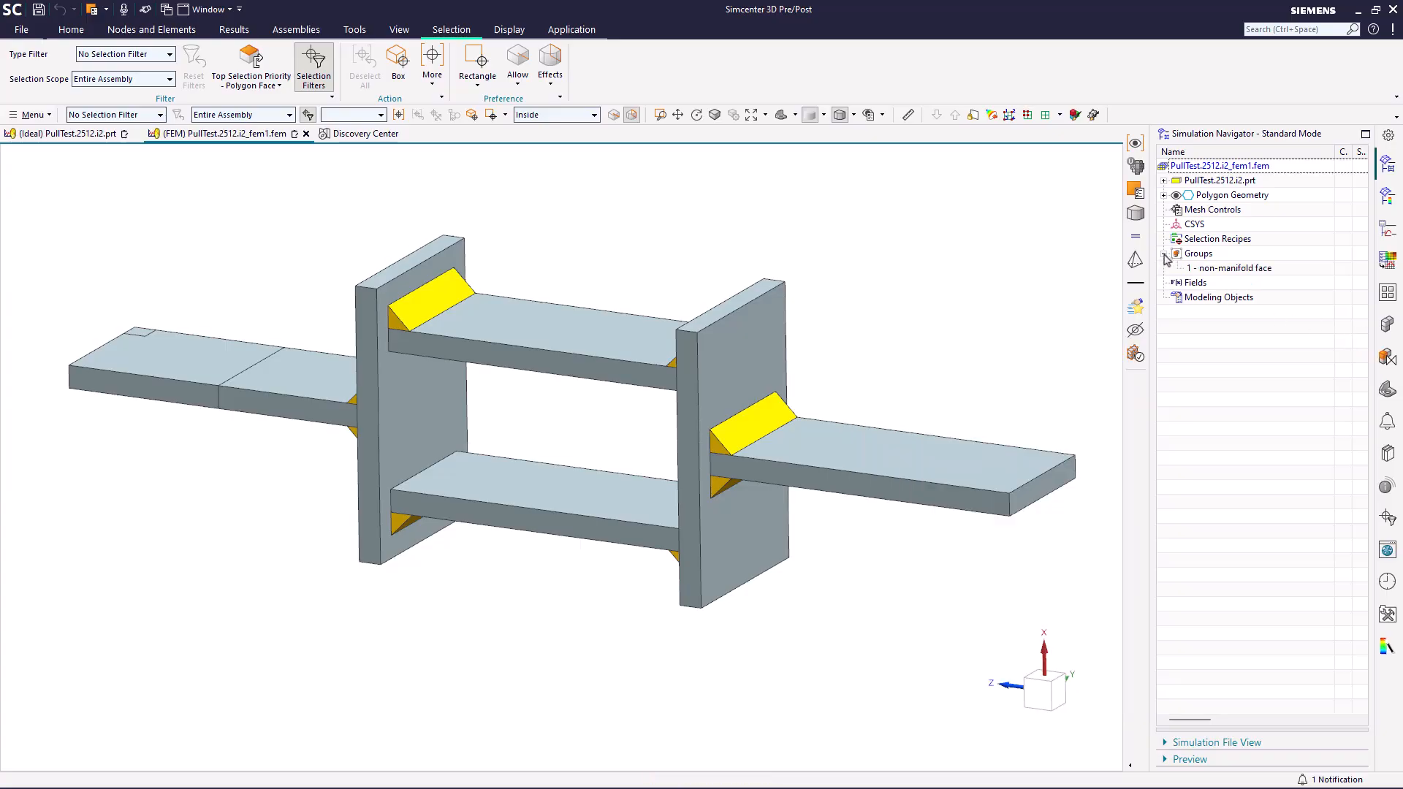
{"action": "left_click", "coordinate": [1242, 268]}
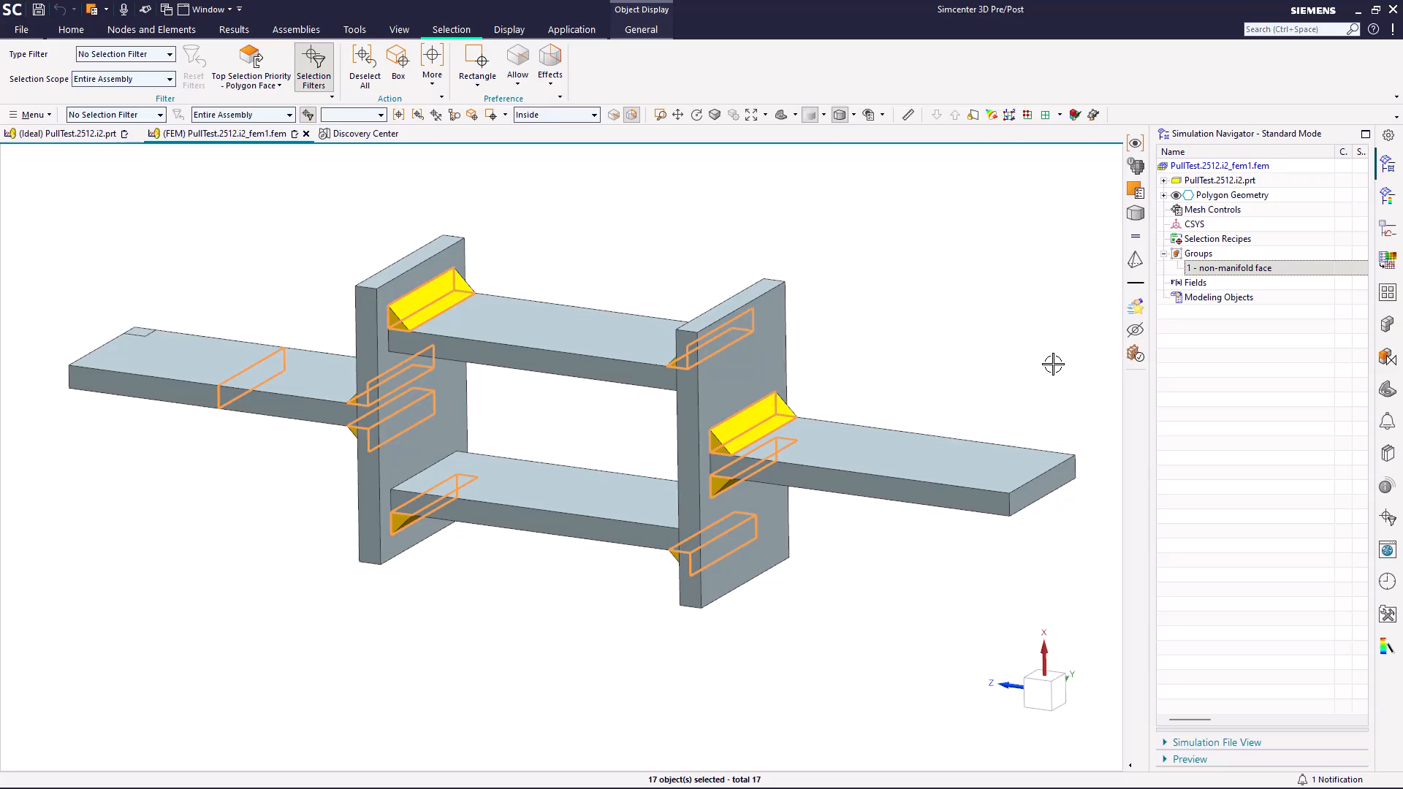
{"action": "left_click", "coordinate": [1224, 377]}
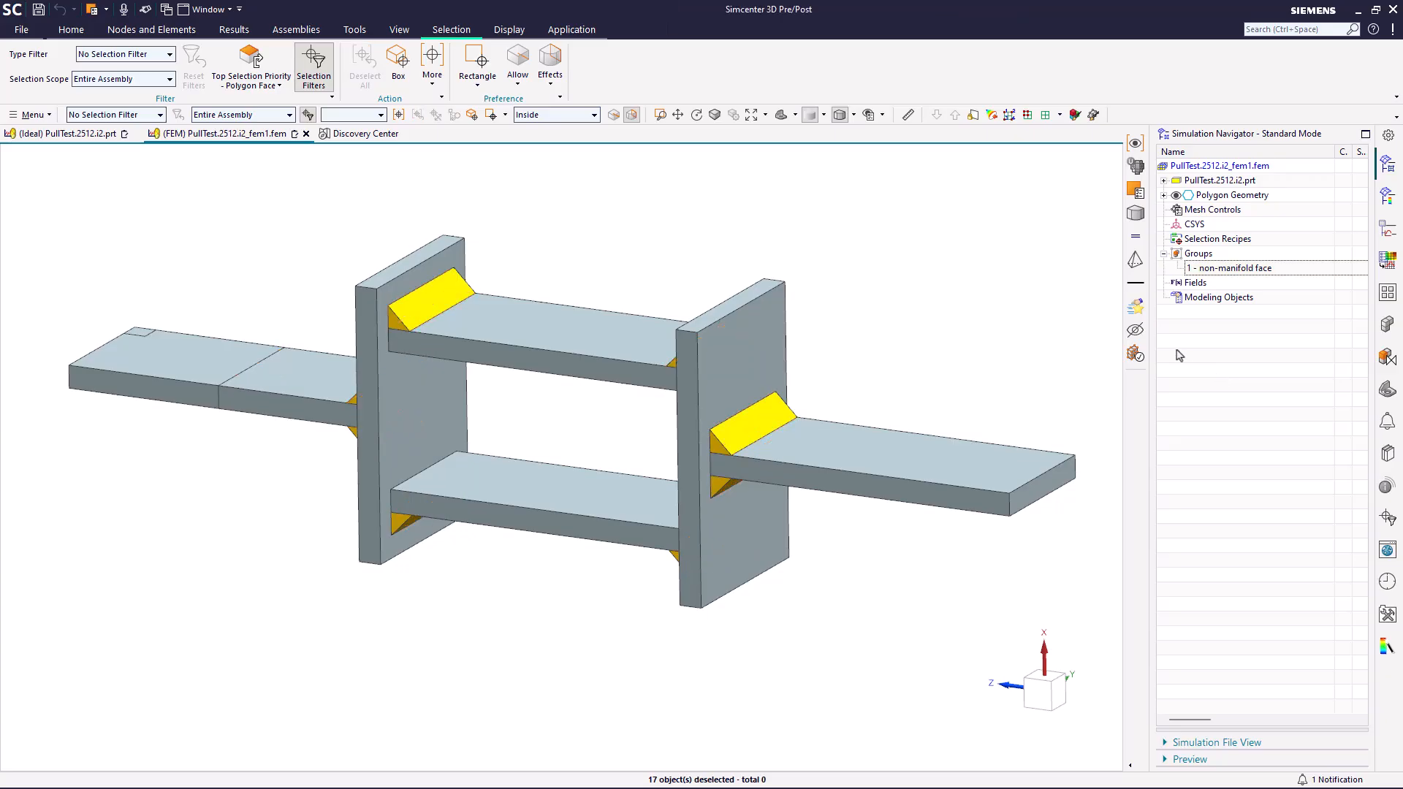
Save the FEM and mesh all weld bodies, filtered by the yellow inherited from a fillet weld, with 0.07 in CTETRA(10) elements.
{"action": "left_click", "coordinate": [71, 29]}
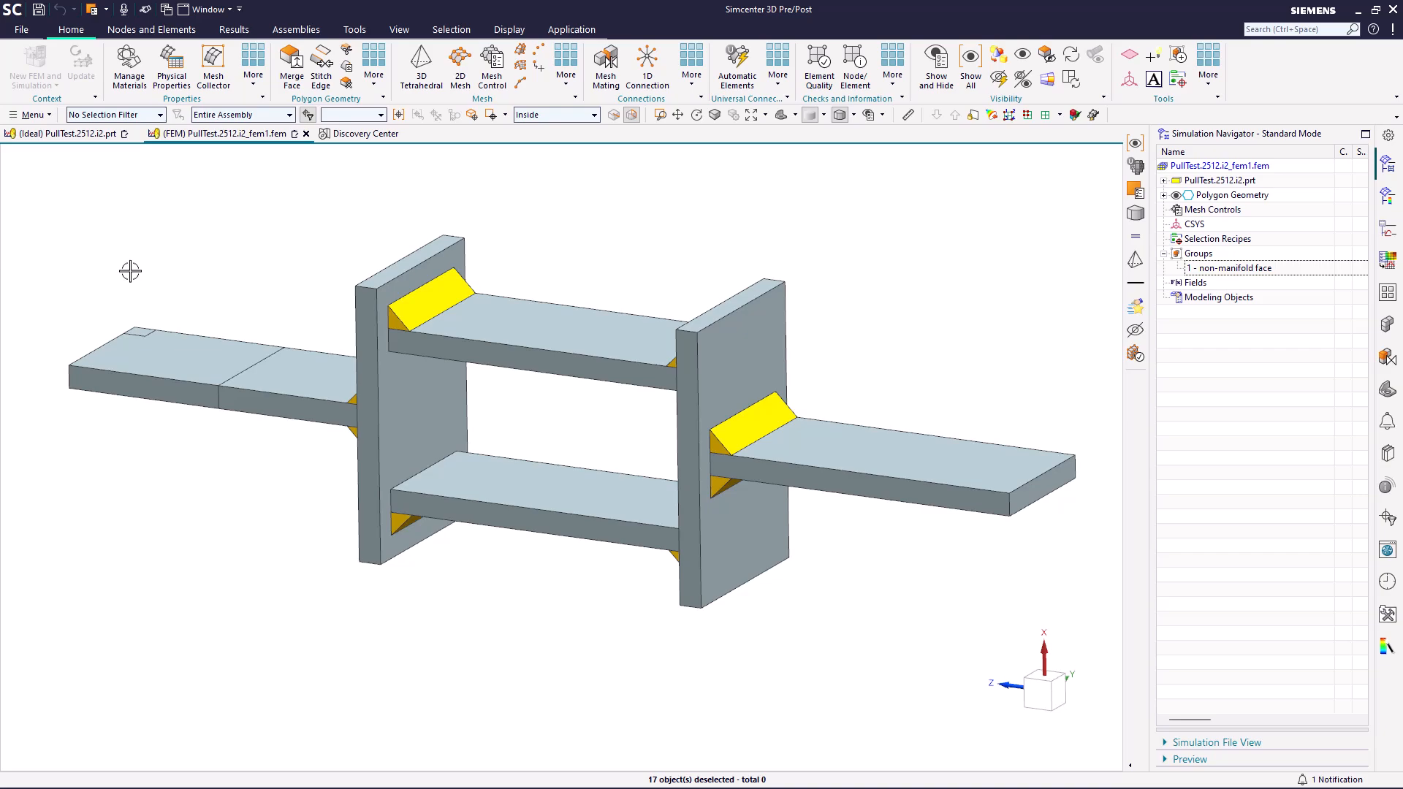
{"action": "key", "text": "ctrl+s"}
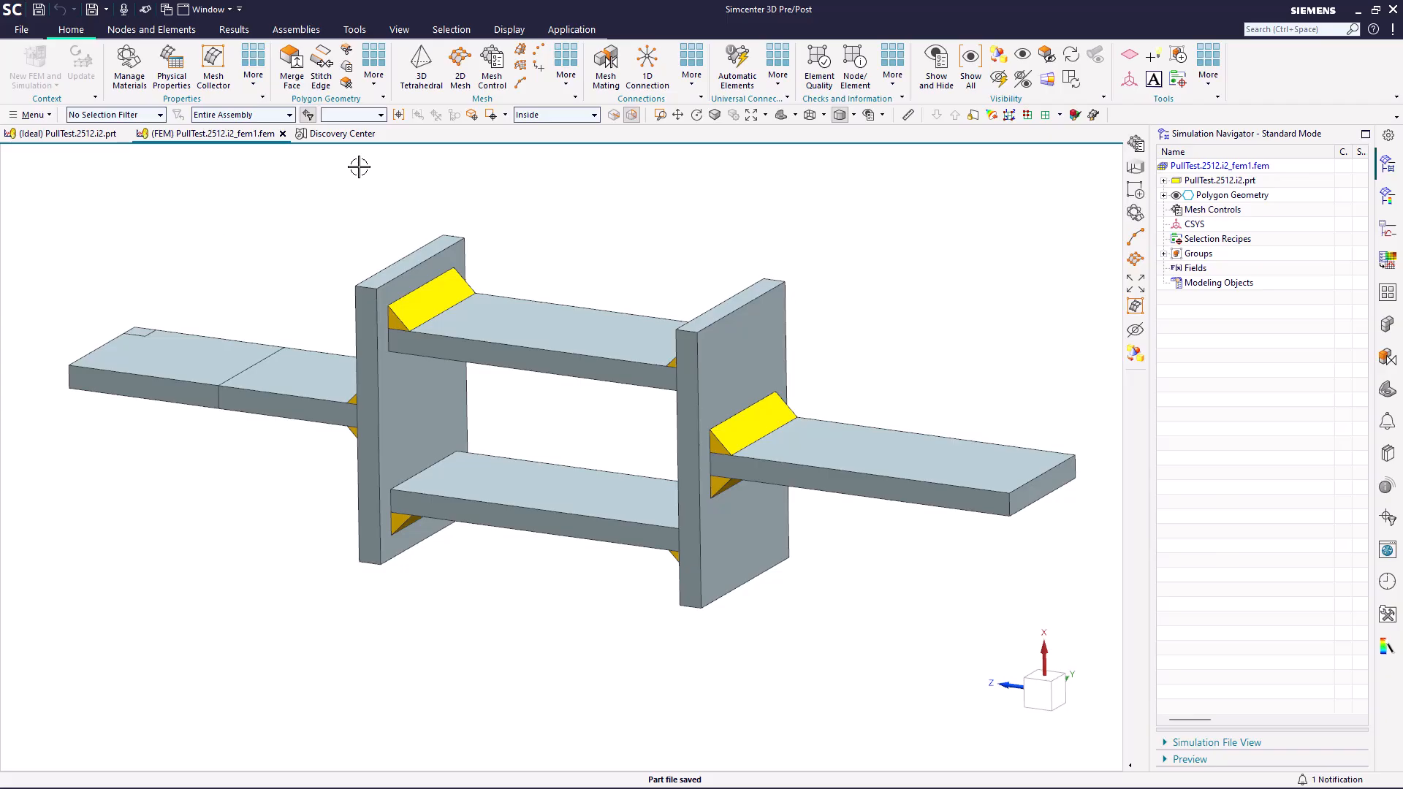
{"action": "left_click", "coordinate": [421, 64]}
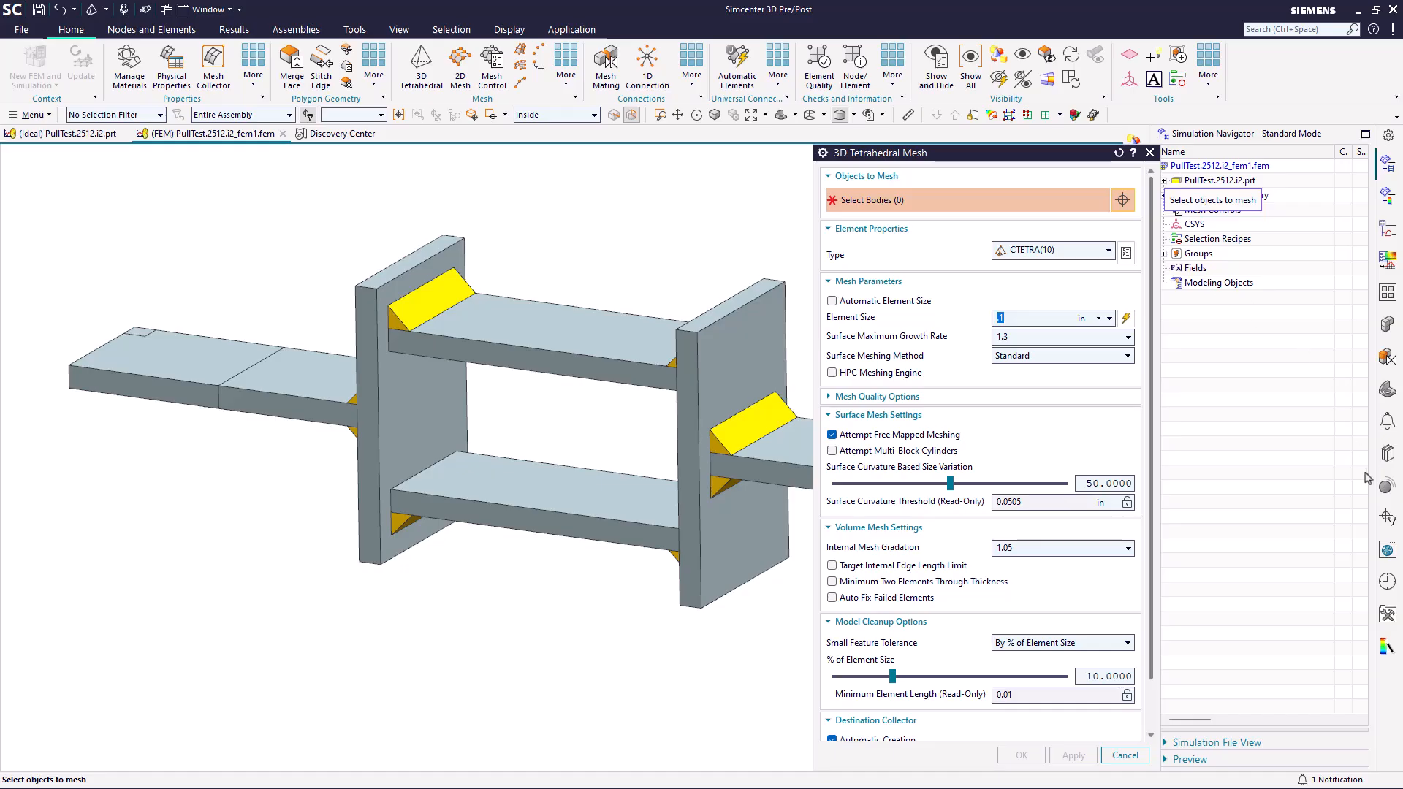
{"action": "left_click", "coordinate": [1388, 521]}
{"action": "left_click", "coordinate": [1292, 195]}
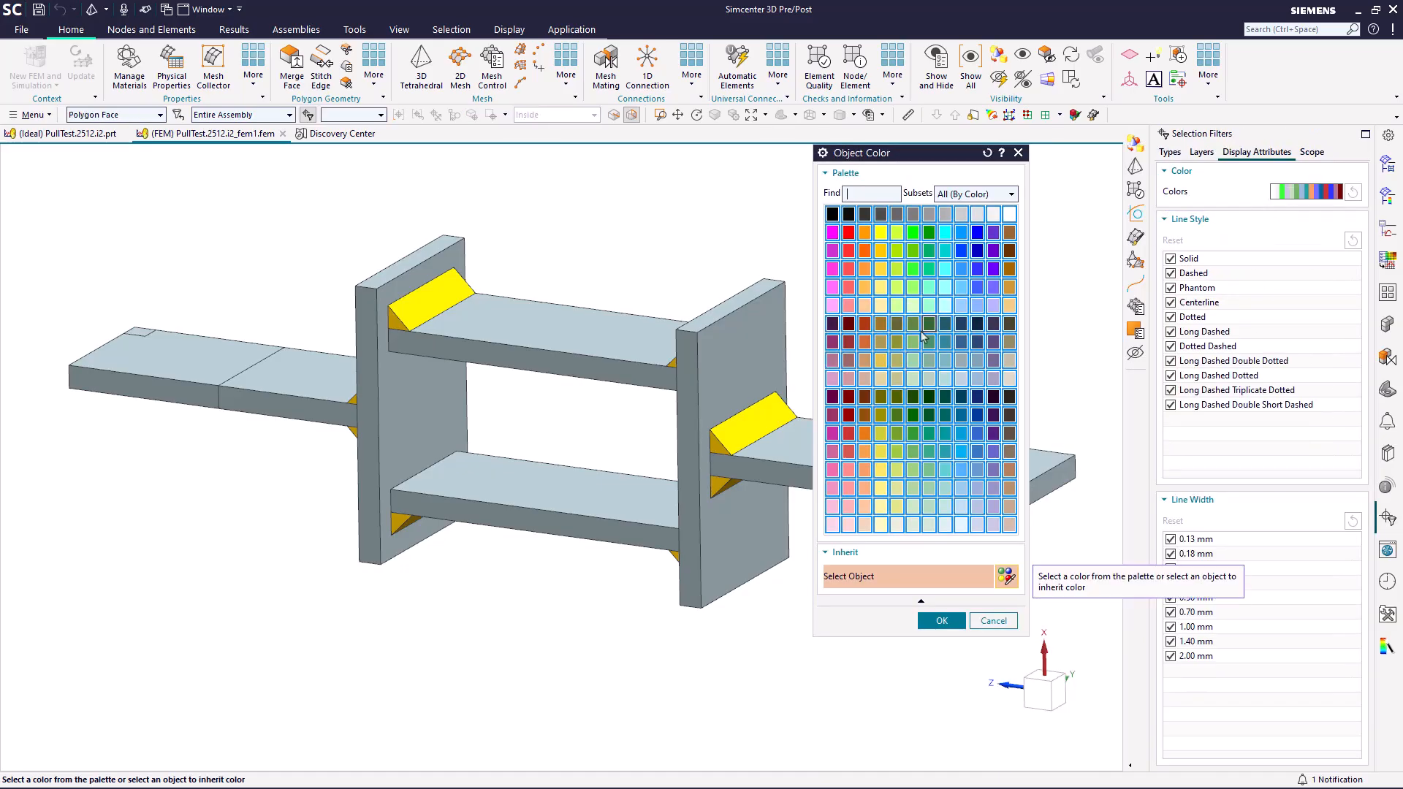
{"action": "left_click", "coordinate": [755, 415]}
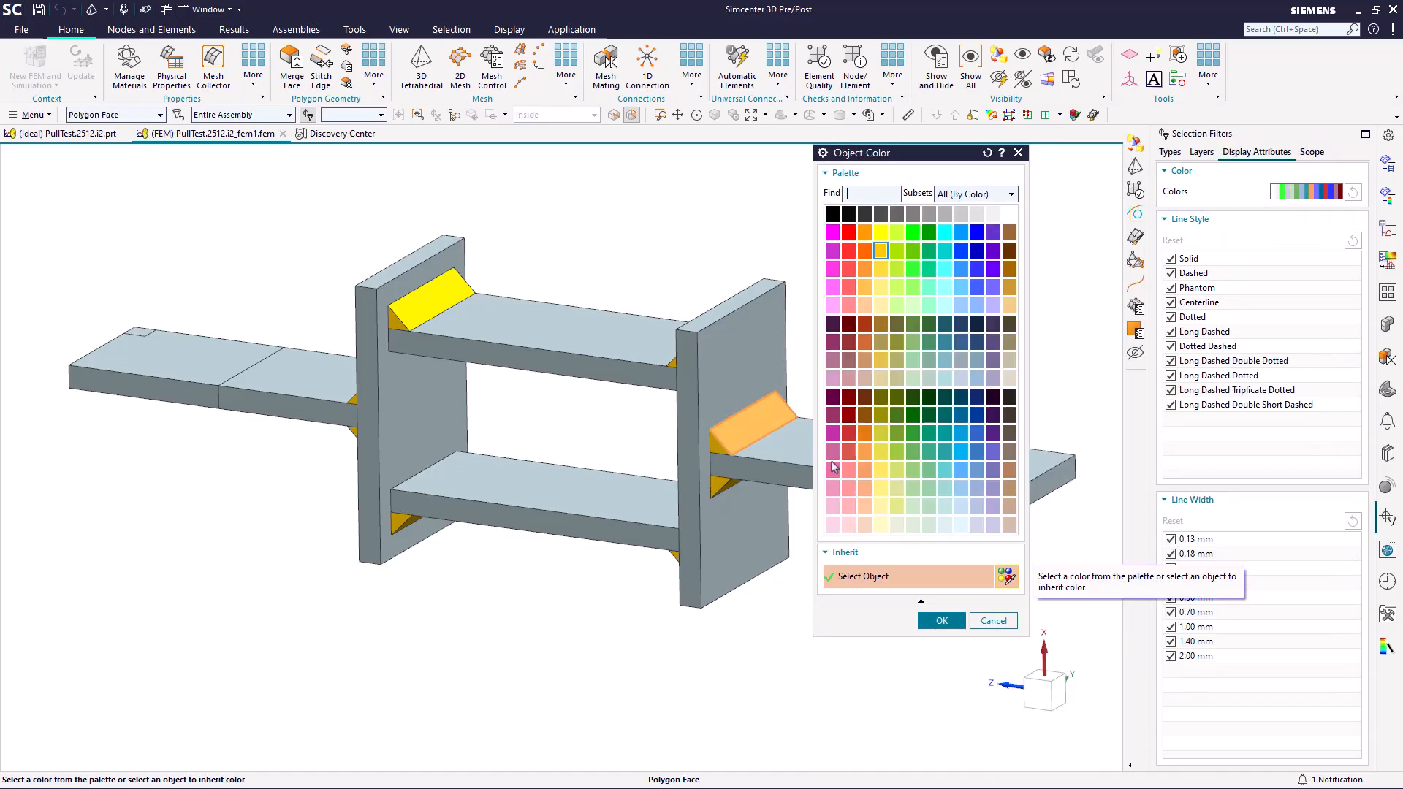
{"action": "left_click", "coordinate": [942, 621]}
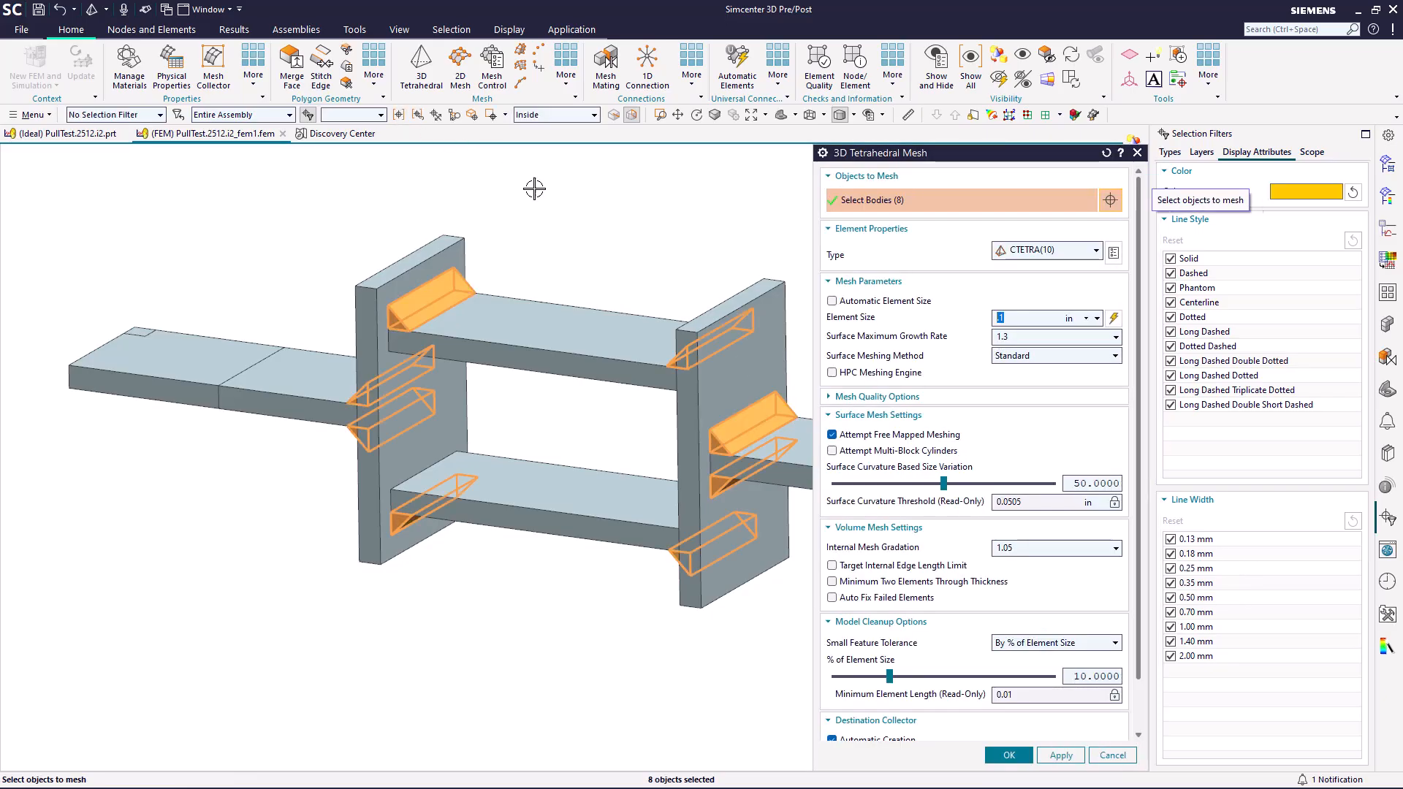
{"action": "type", "text": ".07"}
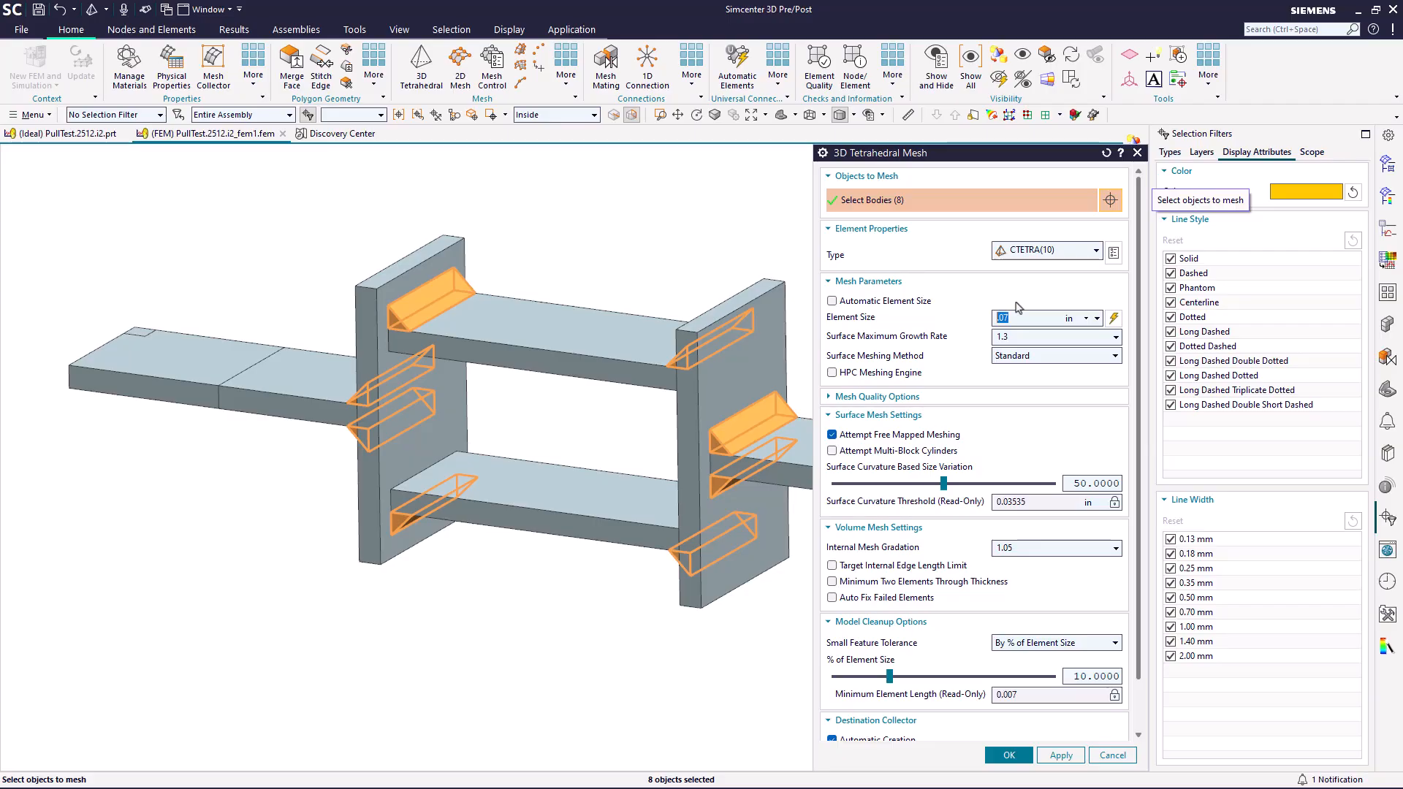
{"action": "left_click", "coordinate": [1008, 754]}
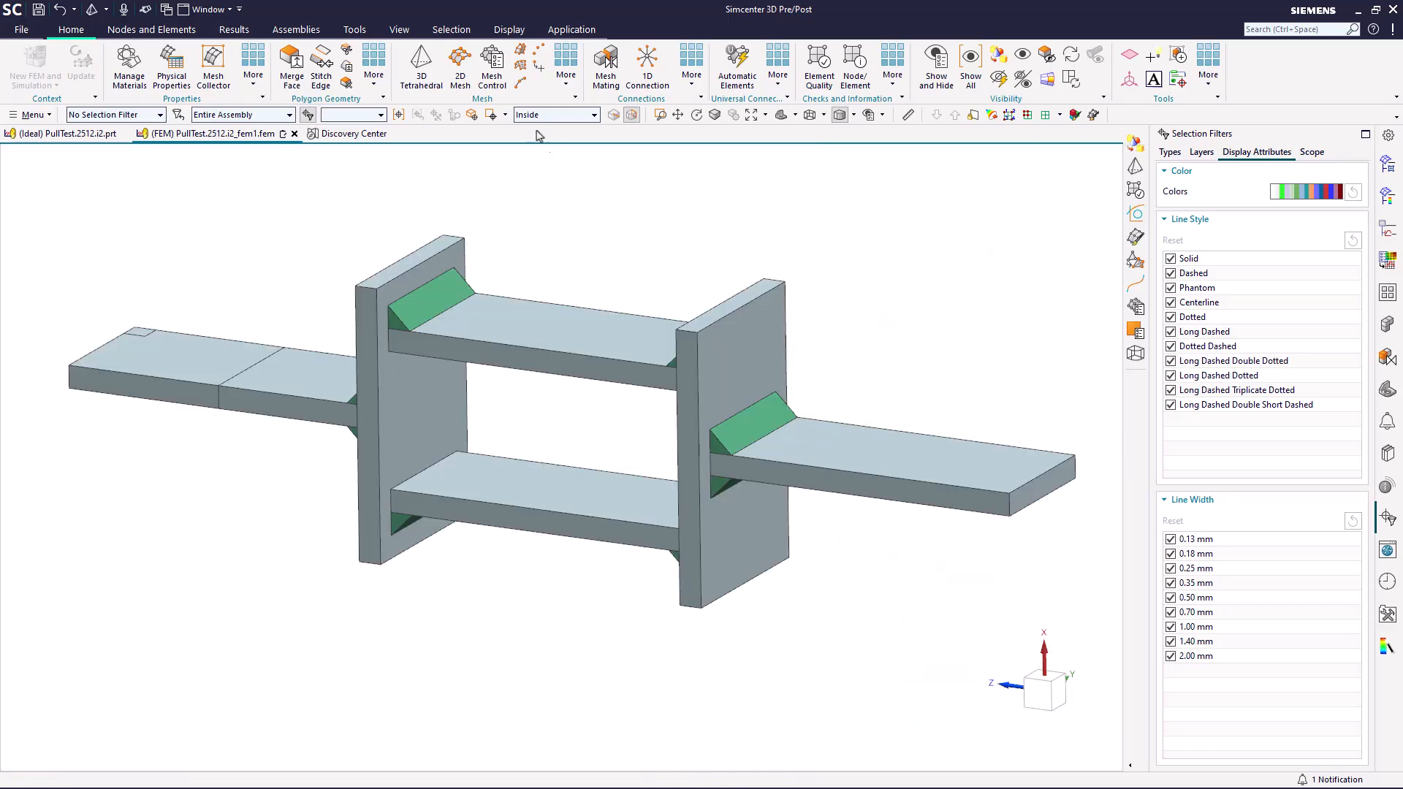
Mesh all remaining plate bodies with CTETRA(10) elements at an element size of 0.07 in.
{"action": "left_click", "coordinate": [422, 65]}
{"action": "left_click", "coordinate": [397, 115]}
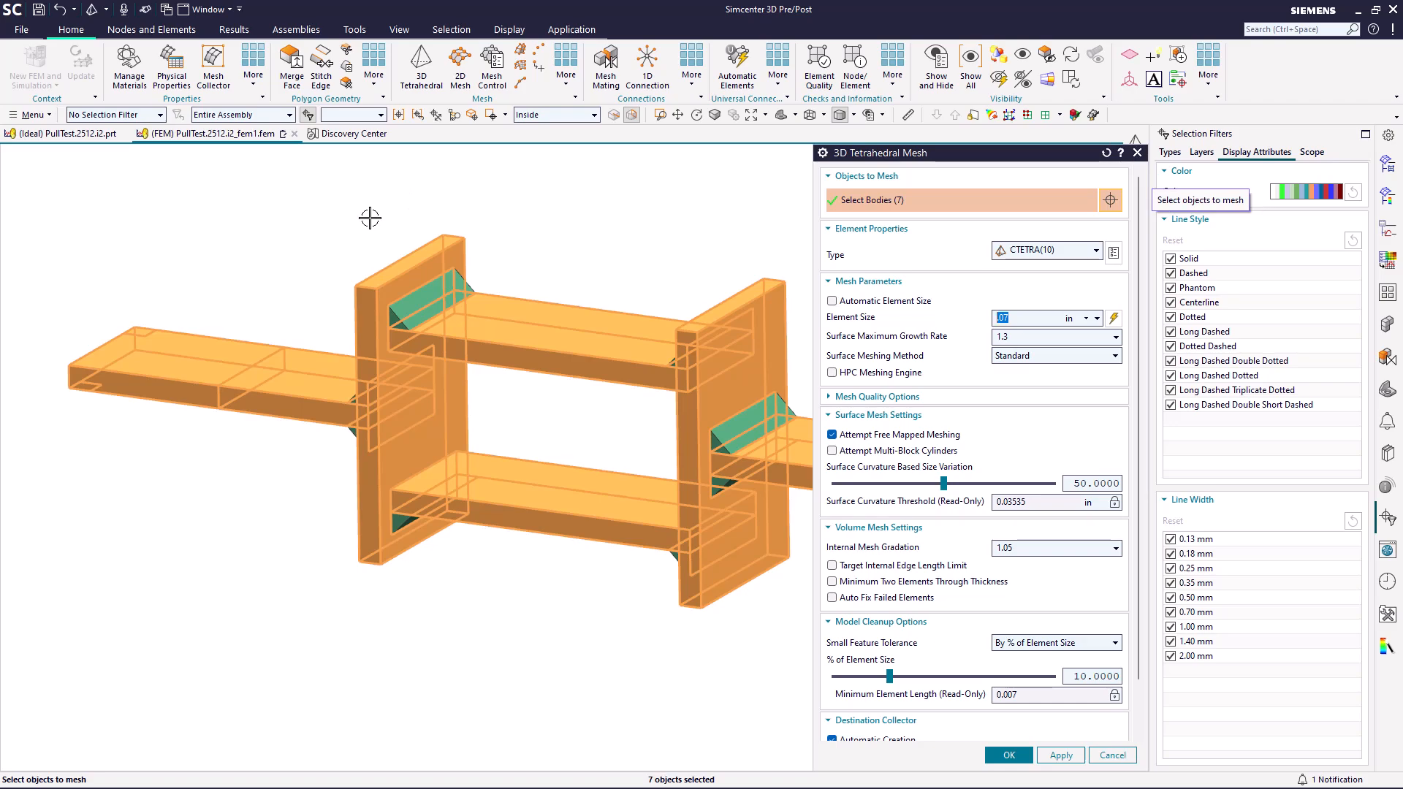
{"action": "left_click", "coordinate": [1009, 755]}
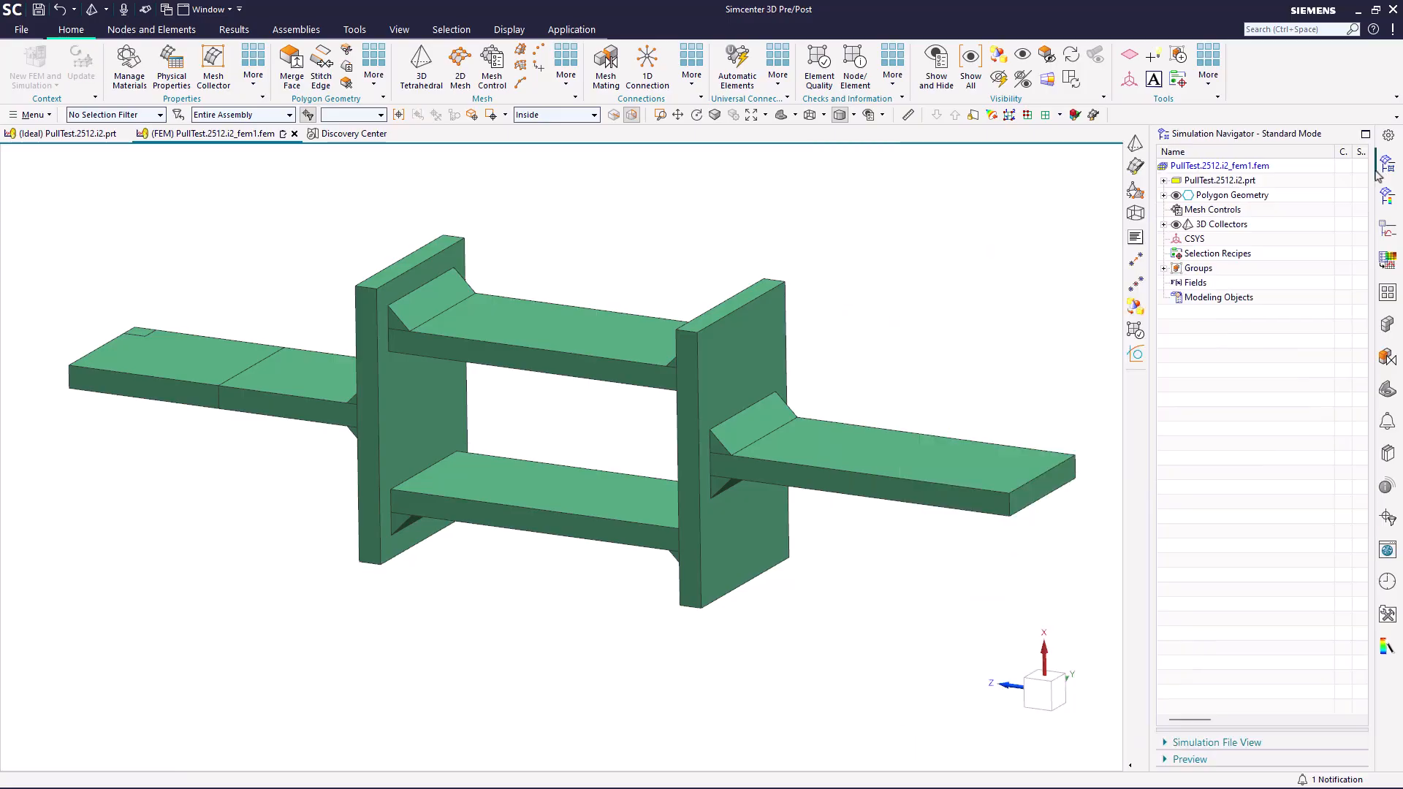
Check all displayed nodes for duplicates with a 0.01 in tolerance in wireframe display, and examine their locations at the plate joints up close.
{"action": "left_click", "coordinate": [893, 89]}
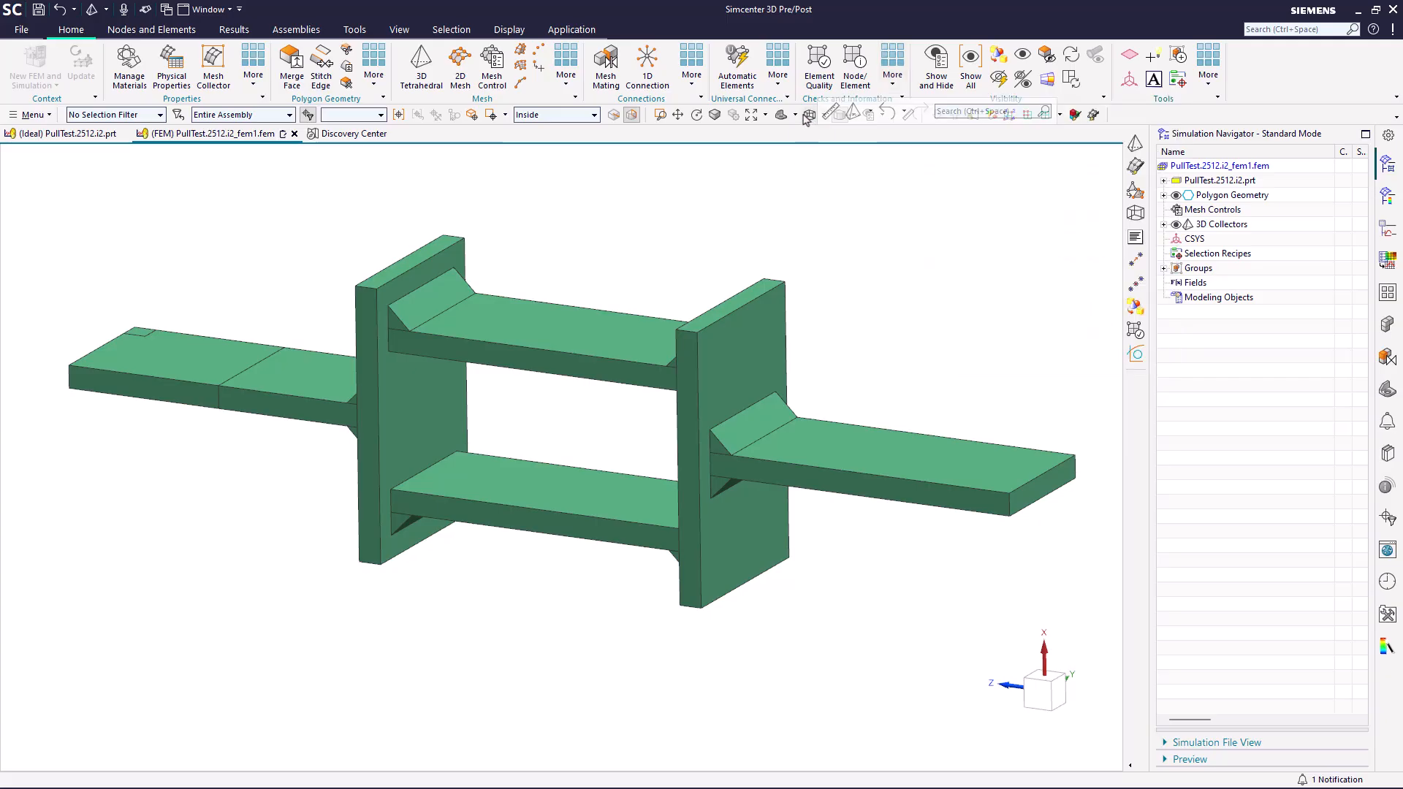
{"action": "left_click", "coordinate": [807, 115]}
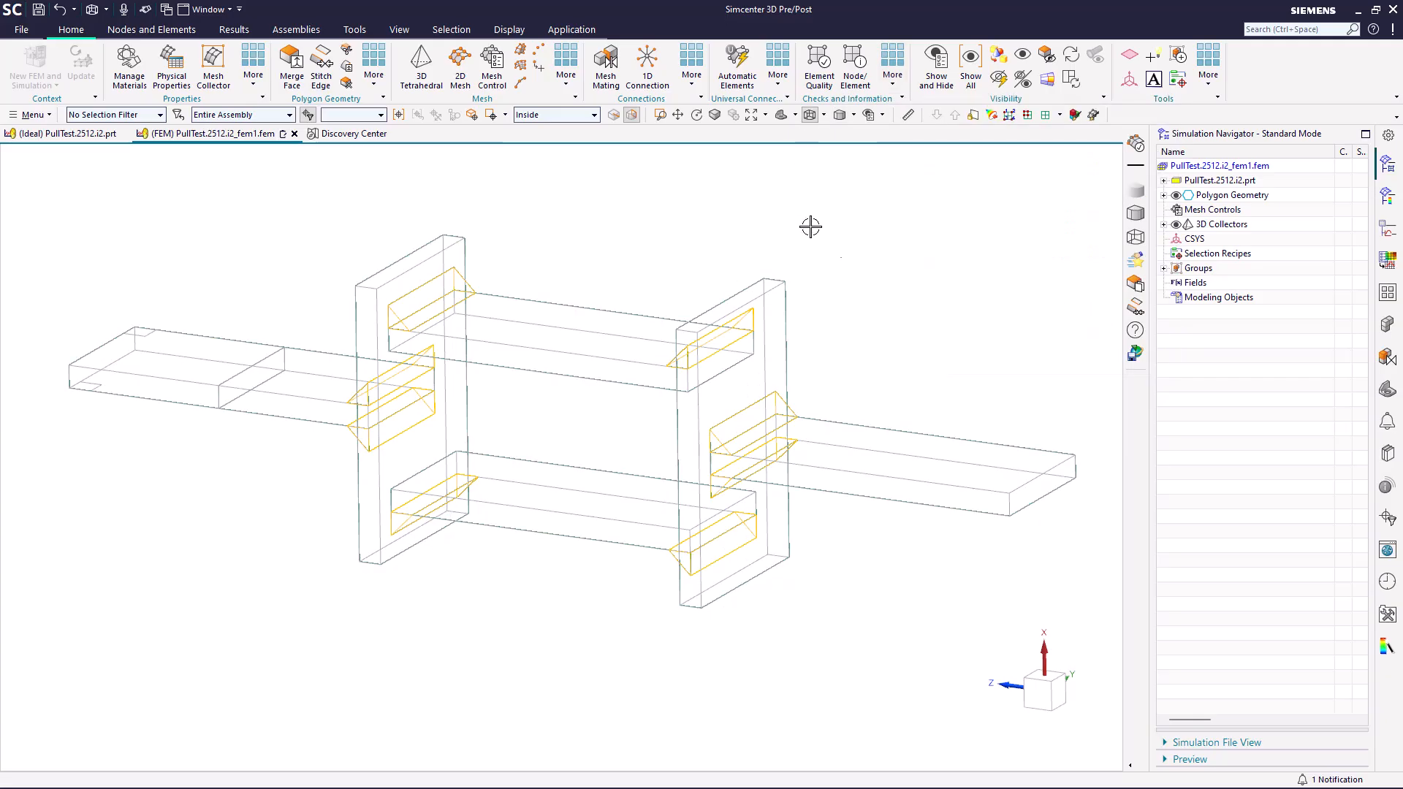
{"action": "left_click", "coordinate": [893, 88]}
{"action": "left_click", "coordinate": [1051, 118]}
{"action": "left_click", "coordinate": [914, 198]}
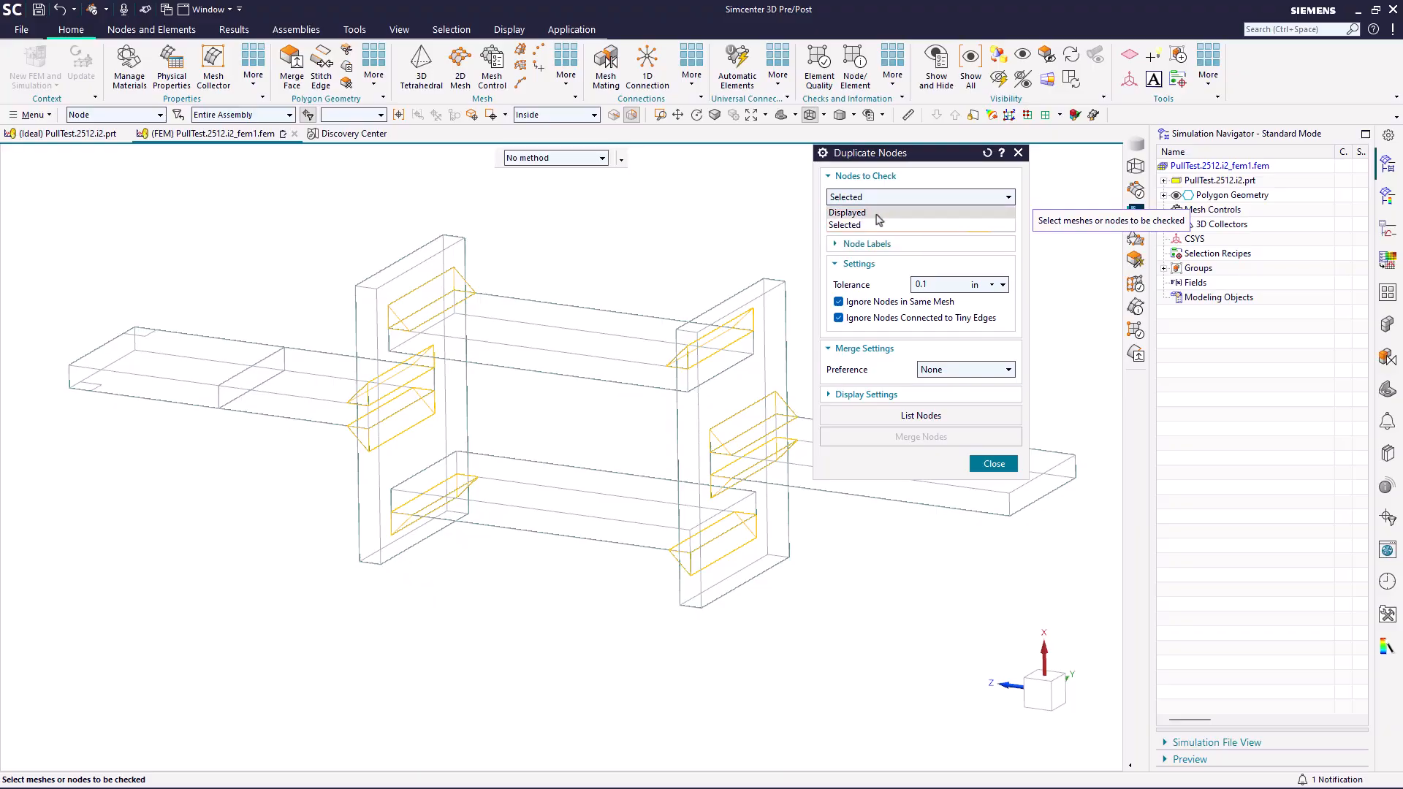
{"action": "left_click", "coordinate": [935, 285]}
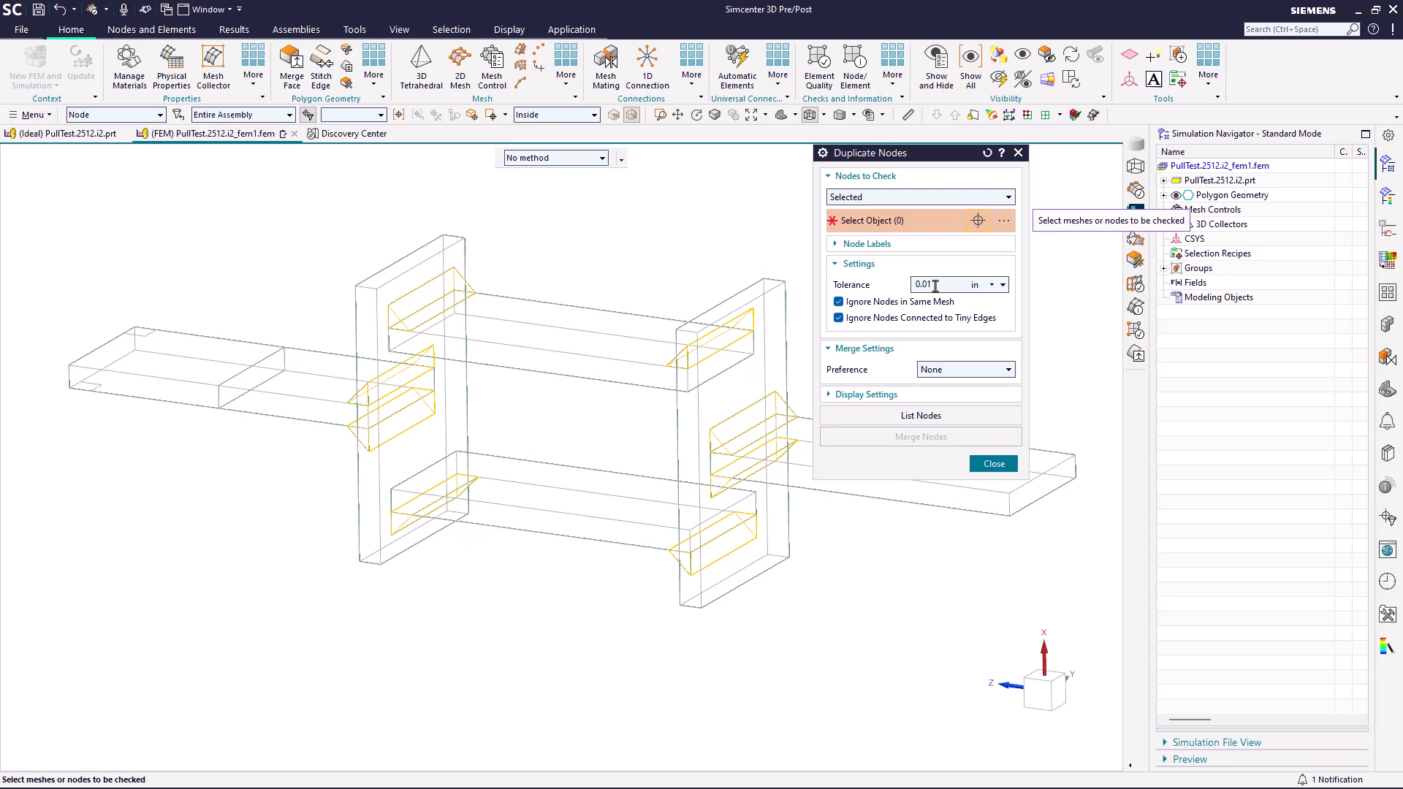
{"action": "left_click", "coordinate": [932, 197]}
{"action": "left_click", "coordinate": [913, 221]}
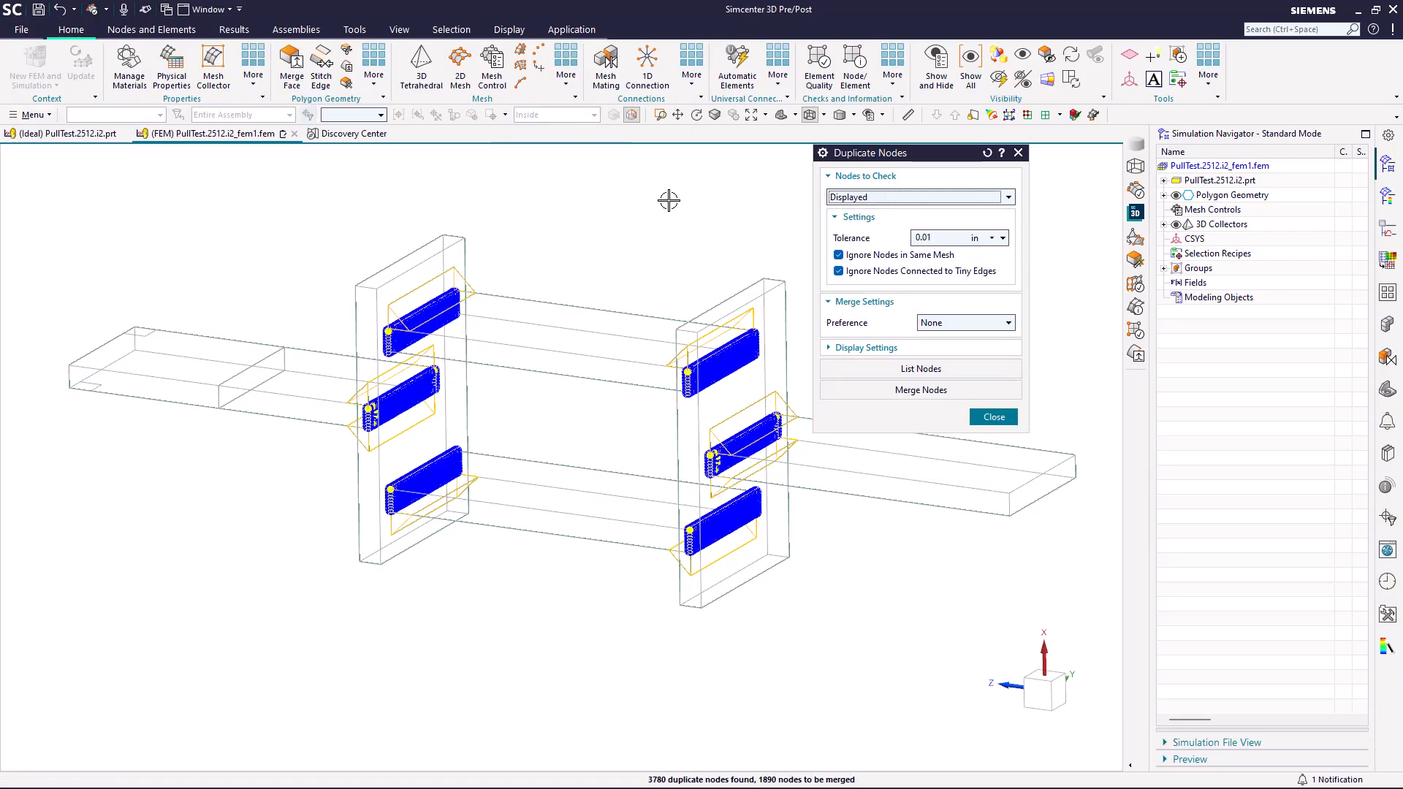
{"action": "scroll", "coordinate": [664, 202], "scroll_direction": "up", "scroll_amount": 5}
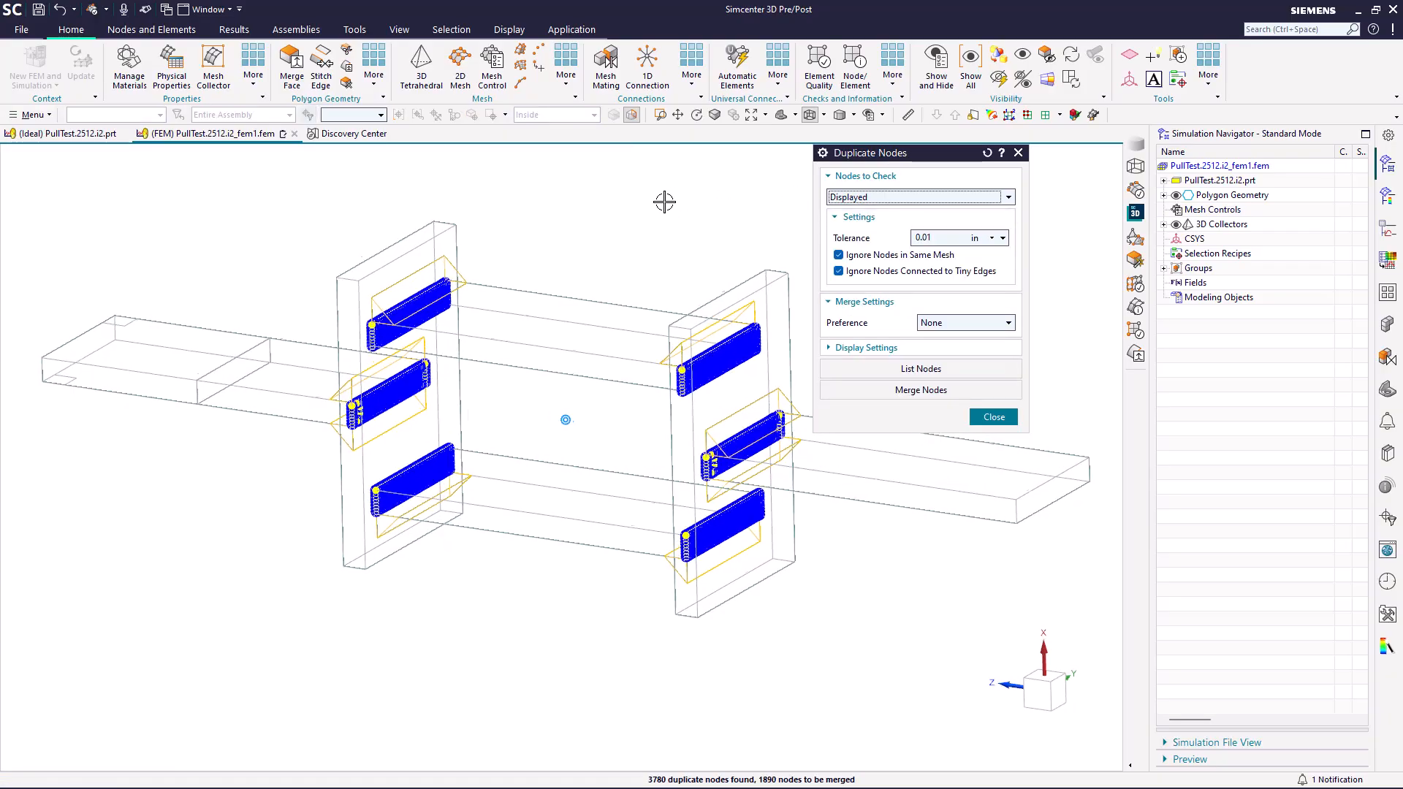
{"action": "scroll", "coordinate": [665, 201], "scroll_direction": "up", "scroll_amount": 2}
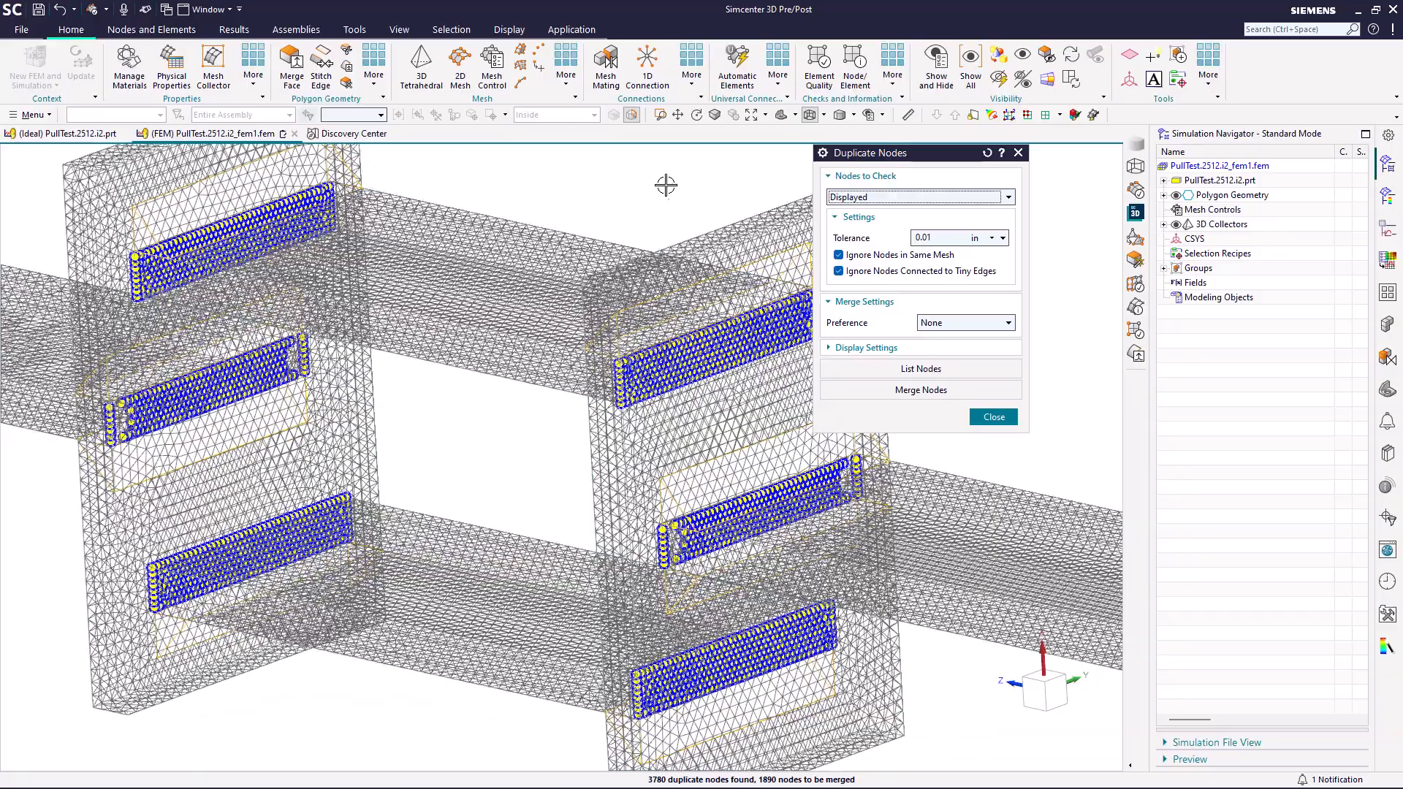
{"action": "scroll", "coordinate": [648, 169], "scroll_direction": "up", "scroll_amount": 1}
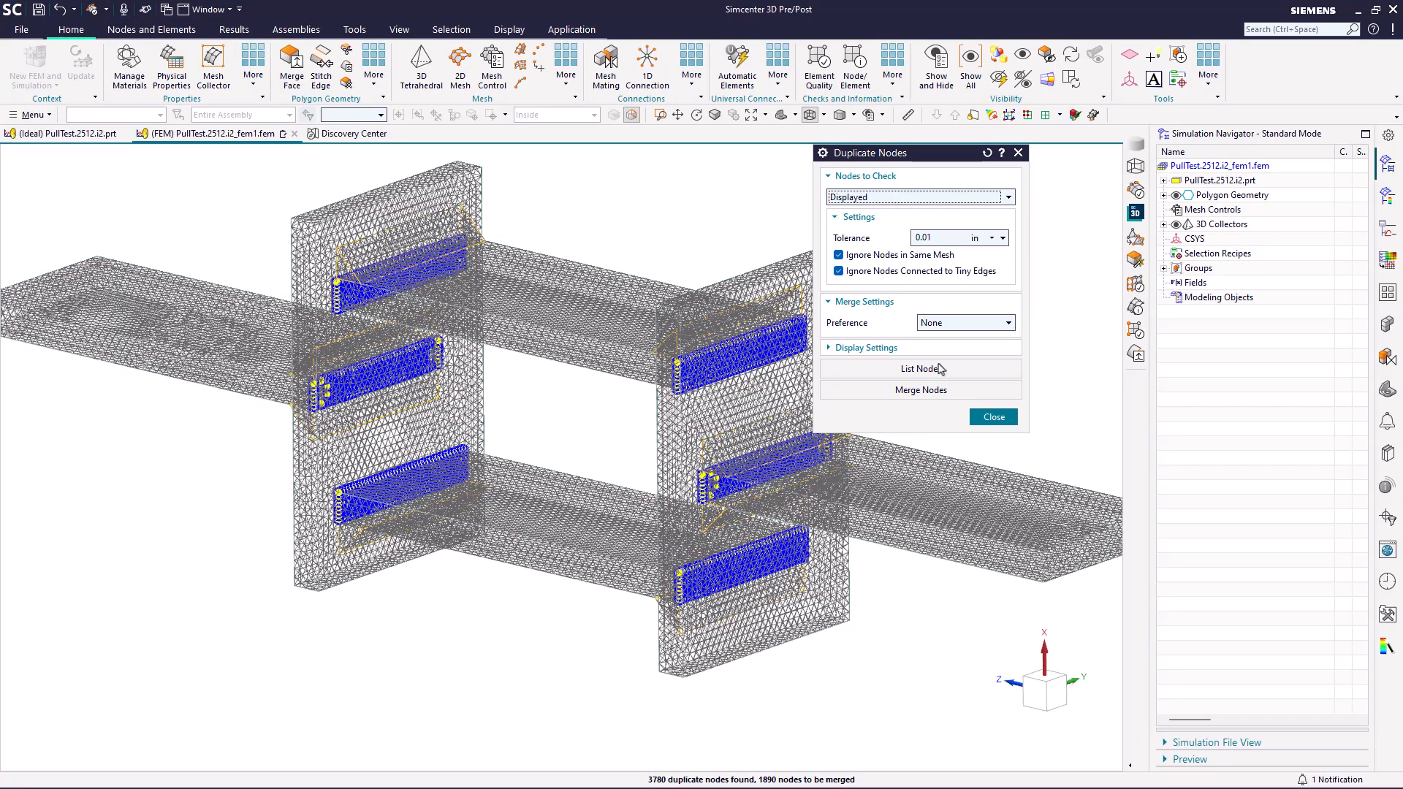
{"action": "left_click", "coordinate": [994, 418]}
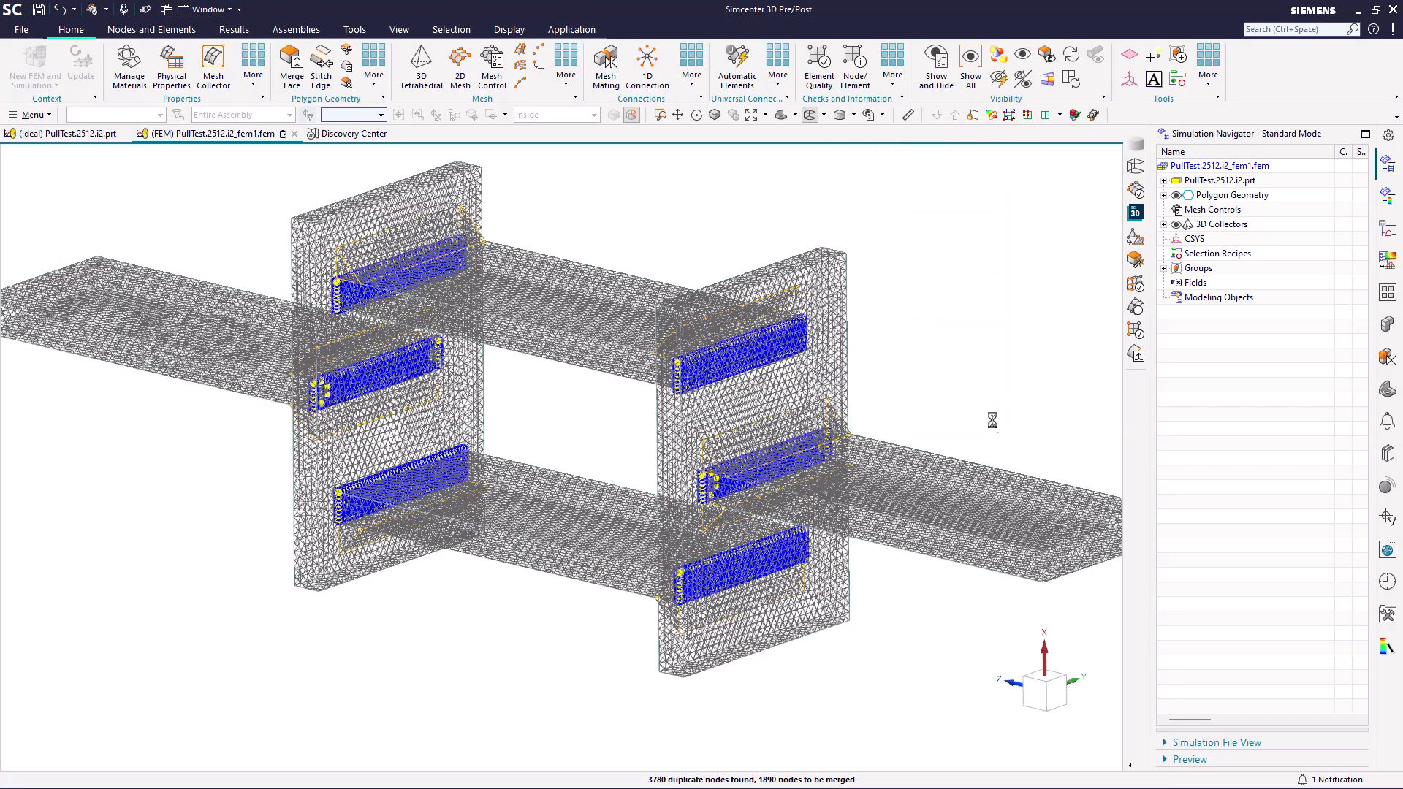